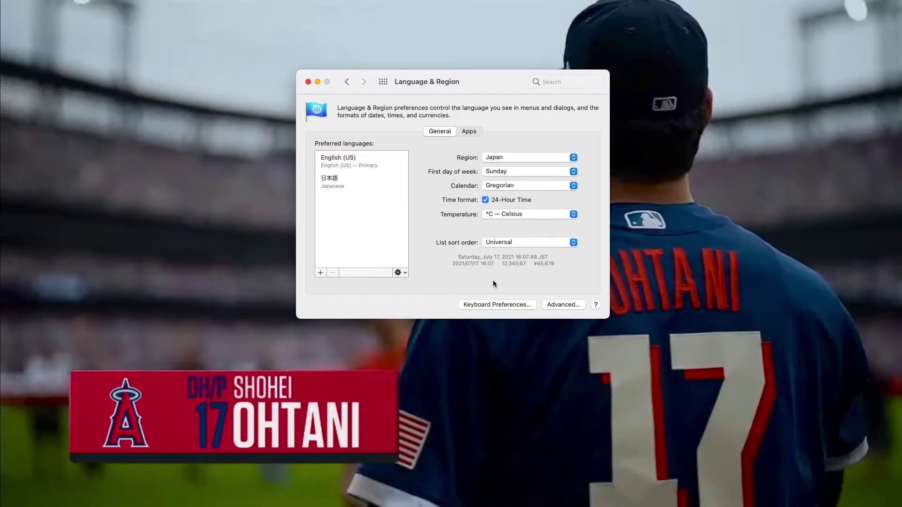
Enable the "Select the previous input source" shortcut among the Input Sources keyboard shortcuts.
{"action": "left_click", "coordinate": [498, 305]}
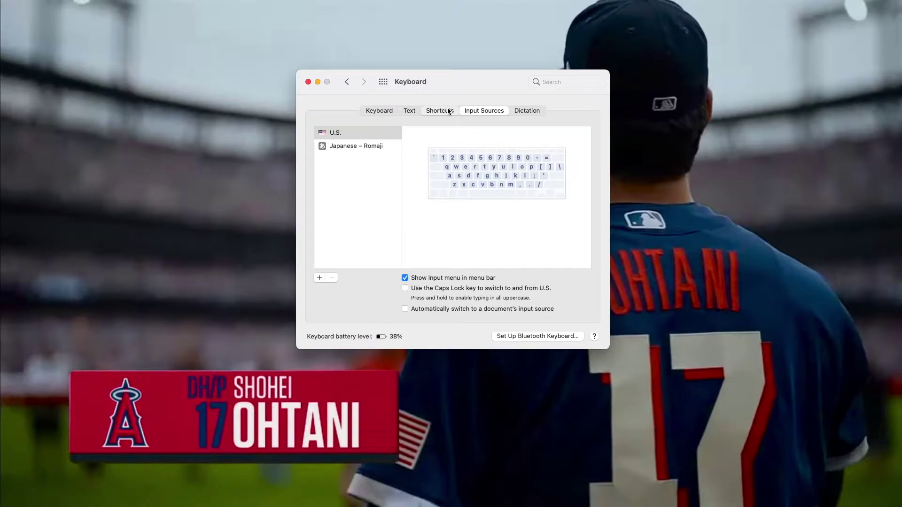
{"action": "left_click", "coordinate": [448, 111]}
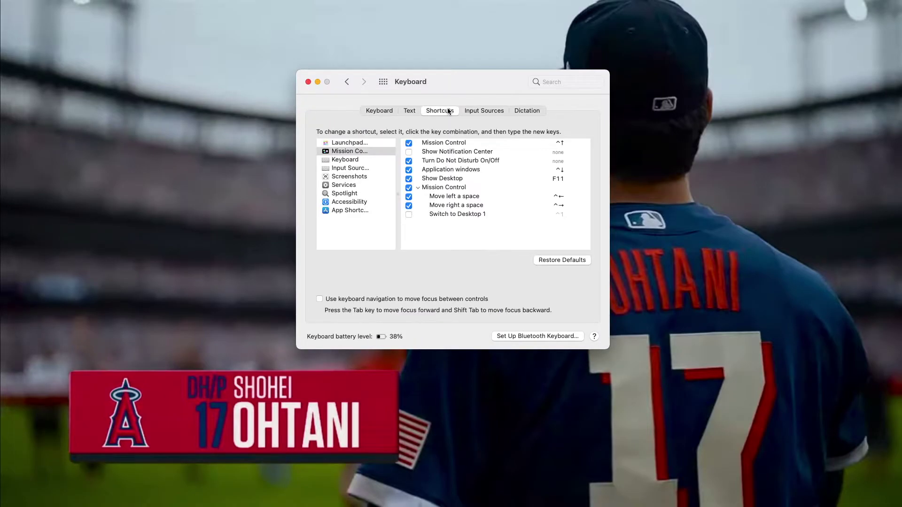
{"action": "left_click", "coordinate": [363, 167]}
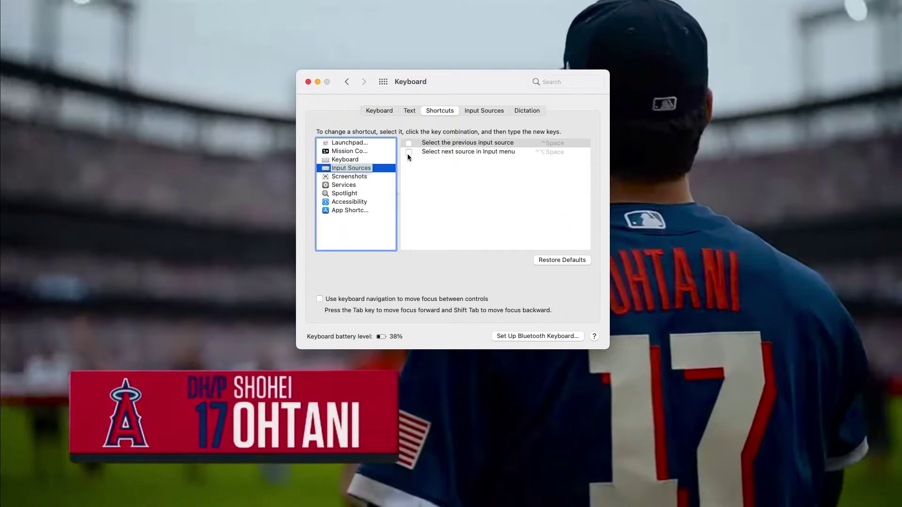
{"action": "left_click", "coordinate": [409, 143]}
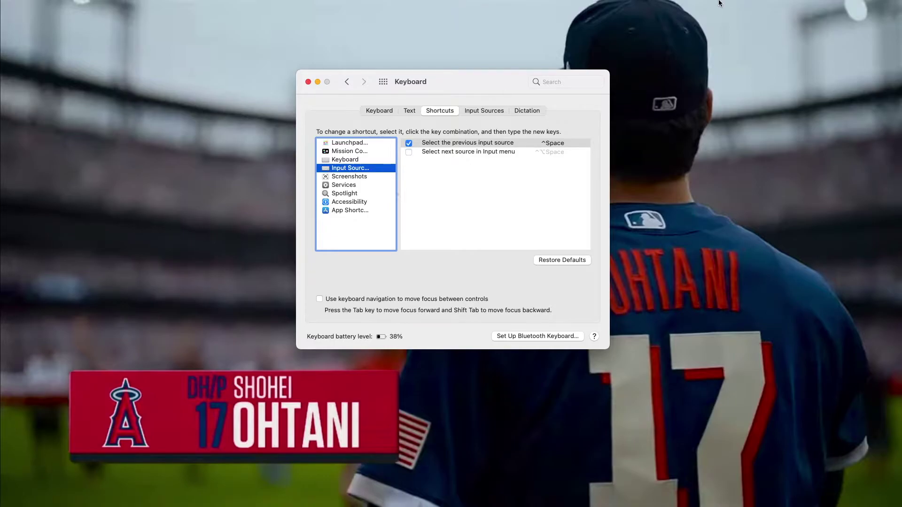
Test the new shortcut by switching repeatedly between the U.S. and Japanese input sources.
{"action": "mouse_move", "coordinate": [719, 3]}
{"action": "key", "text": "ctrl+space"}
{"action": "key", "text": "ctrl+space"}
{"action": "key", "text": "ctrl+space"}
{"action": "key", "text": "ctrl+space"}
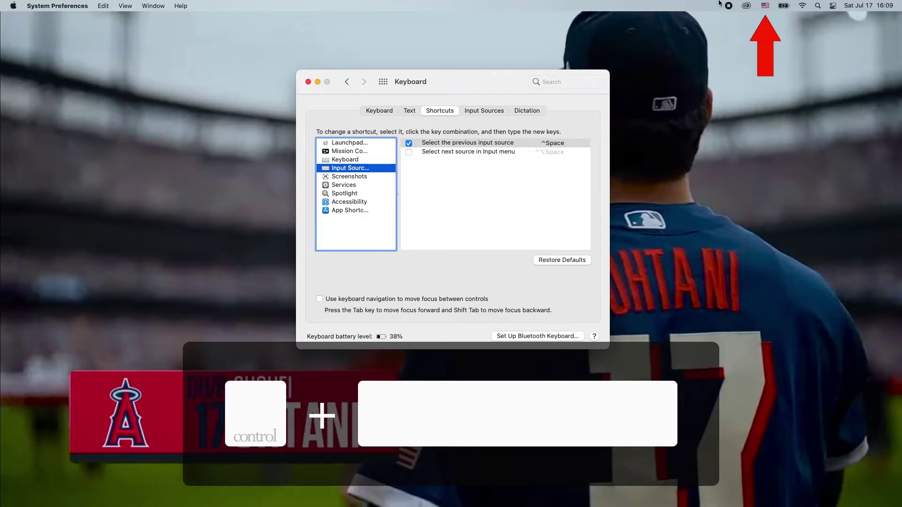
{"action": "key", "text": "ctrl+space"}
{"action": "key", "text": "ctrl+space"}
{"action": "key", "text": "ctrl+space"}
{"action": "key", "text": "ctrl+space"}
{"action": "key", "text": "ctrl+space"}
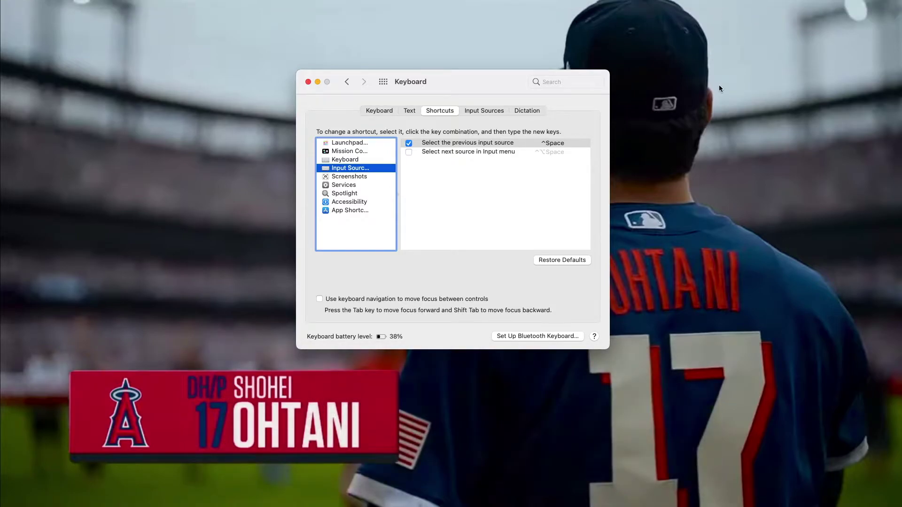
{"action": "key", "text": "super+space"}
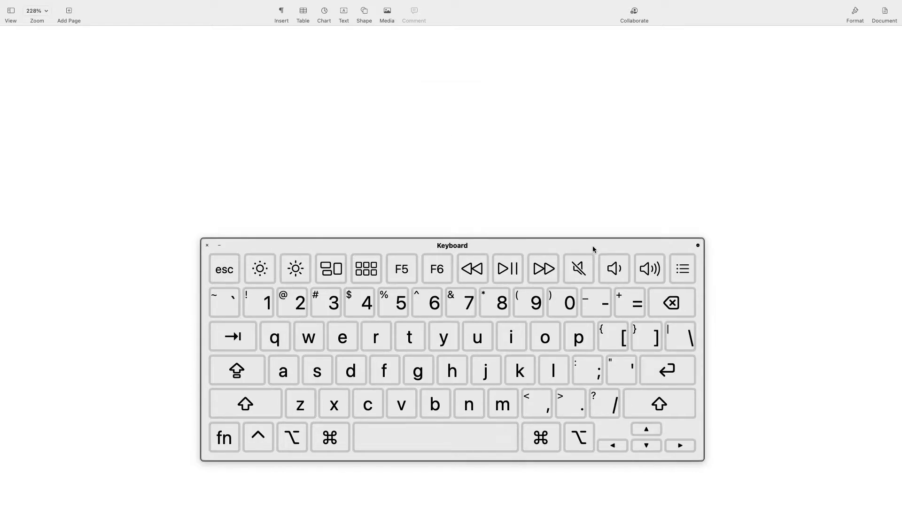
Enter the hiragana あ, か and さ, separated by spaces, in the blank Pages document.
{"action": "type", "text": "a"}
{"action": "key", "text": "Return"}
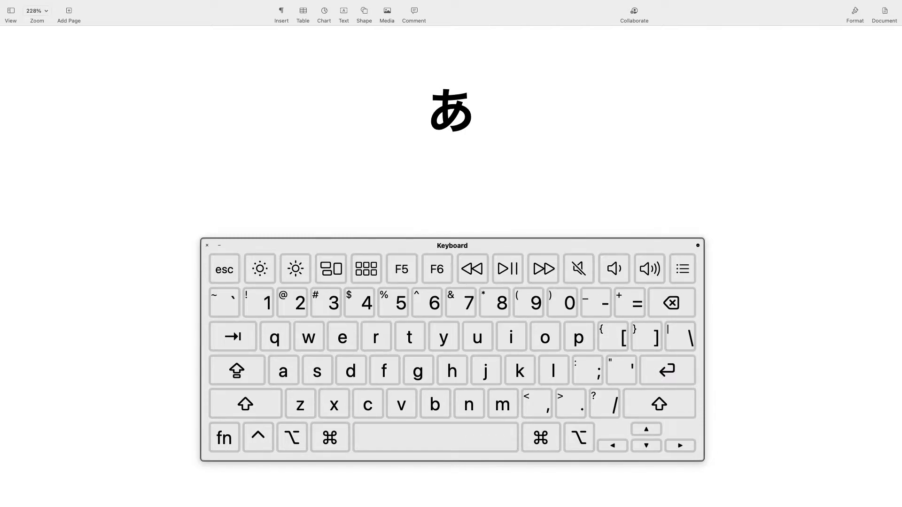
{"action": "type", "text": "ka"}
{"action": "key", "text": "Return"}
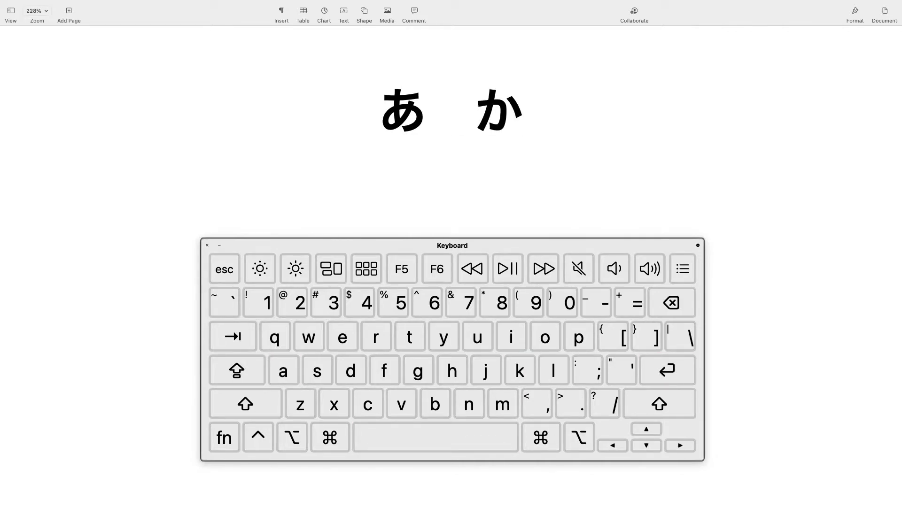
{"action": "type", "text": "sa"}
{"action": "key", "text": "Return"}
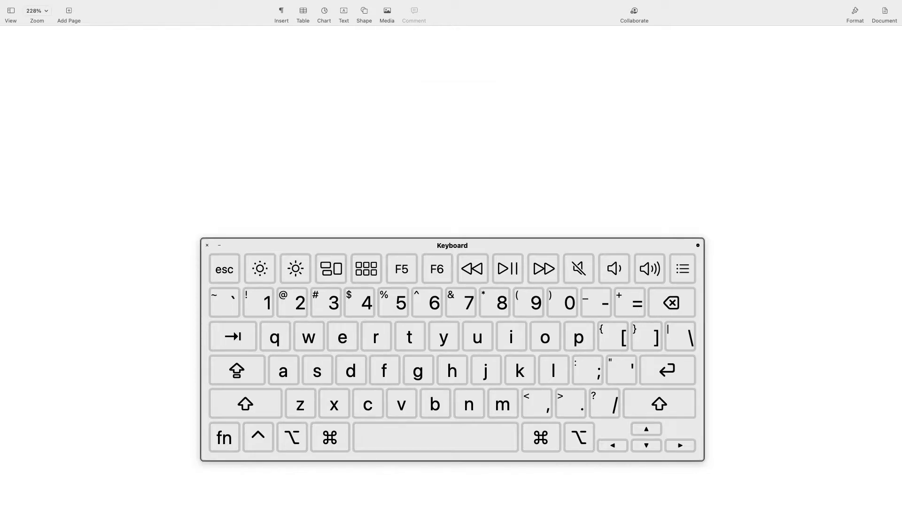
Enter the hiragana ん on the empty page, and delete it.
{"action": "type", "text": "nn"}
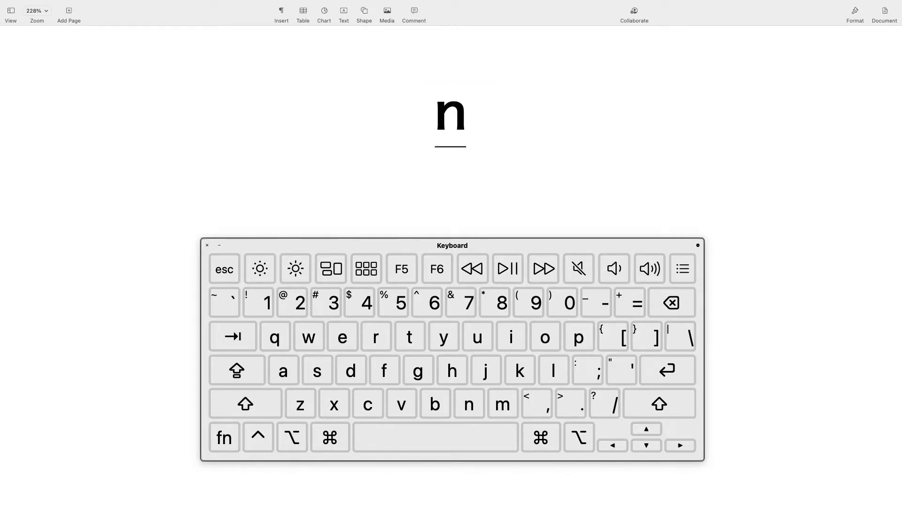
{"action": "key", "text": "Return"}
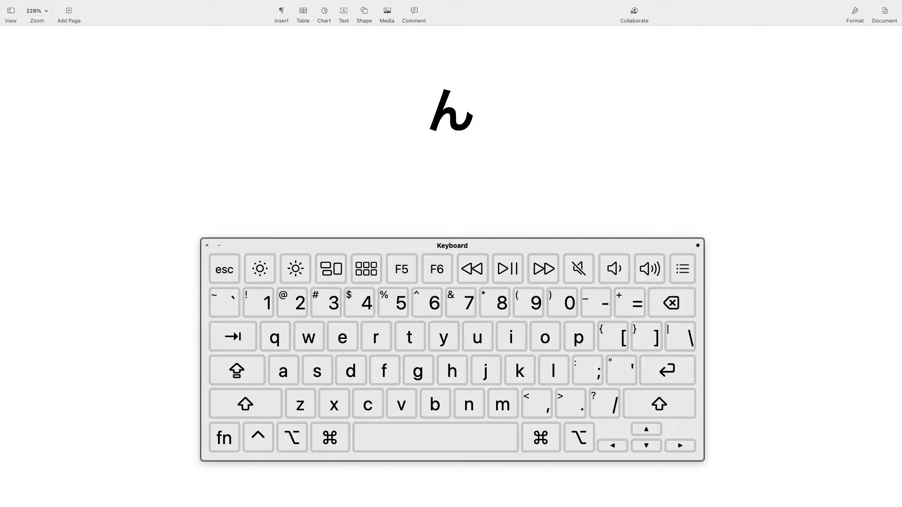
{"action": "triple_click", "coordinate": [371, 153]}
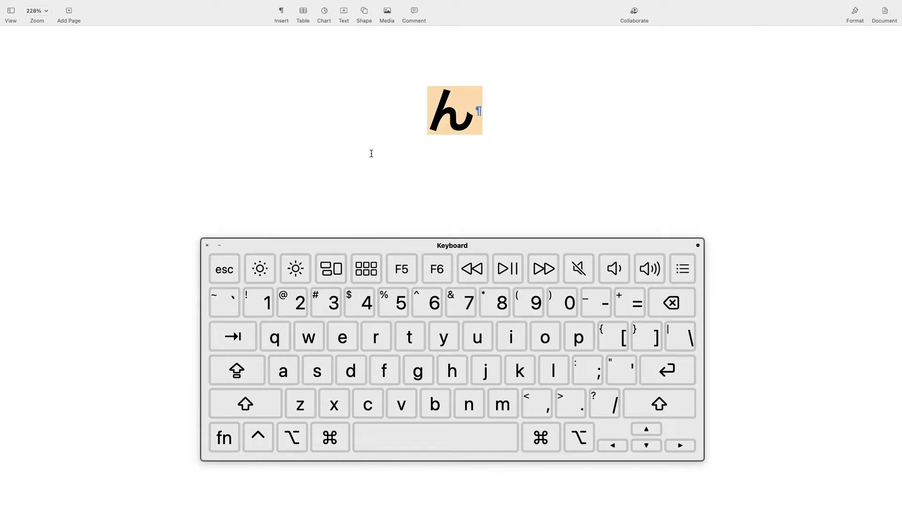
{"action": "key", "text": "BackSpace"}
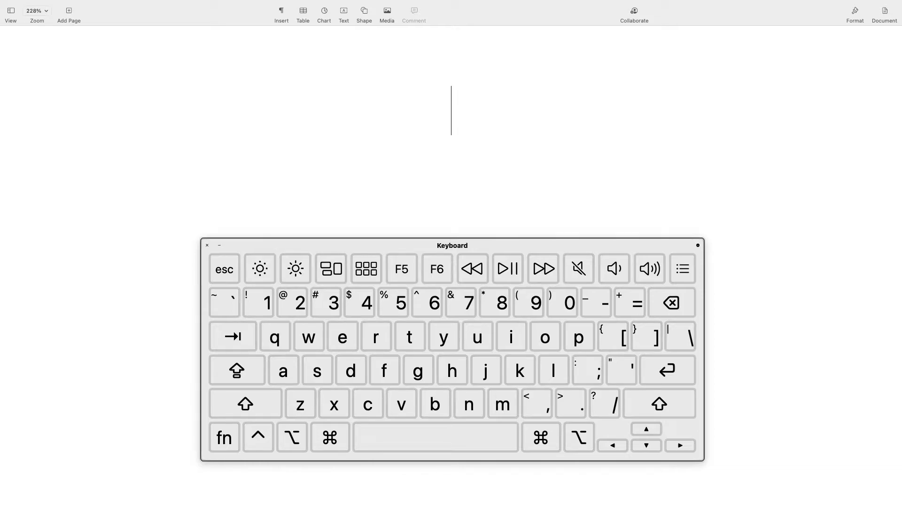
Enter the word にほん in hiragana on the page, and delete it.
{"action": "type", "text": "nih"}
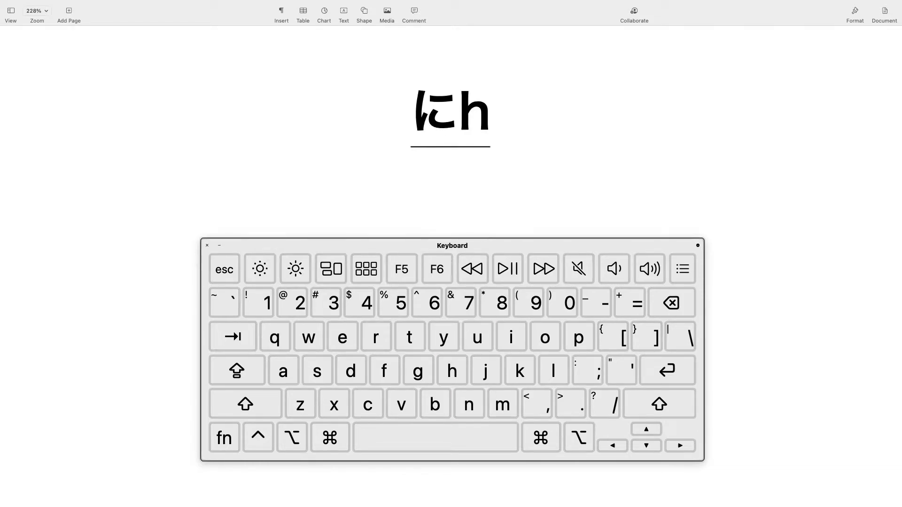
{"action": "type", "text": "onn"}
{"action": "key", "text": "Return"}
{"action": "left_click_drag", "start_coordinate": [522, 110], "coordinate": [278, 114]}
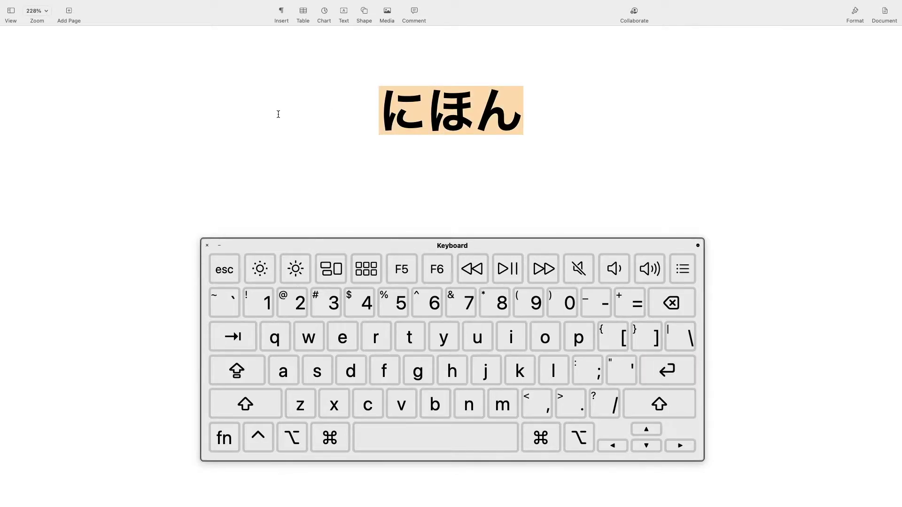
{"action": "key", "text": "BackSpace"}
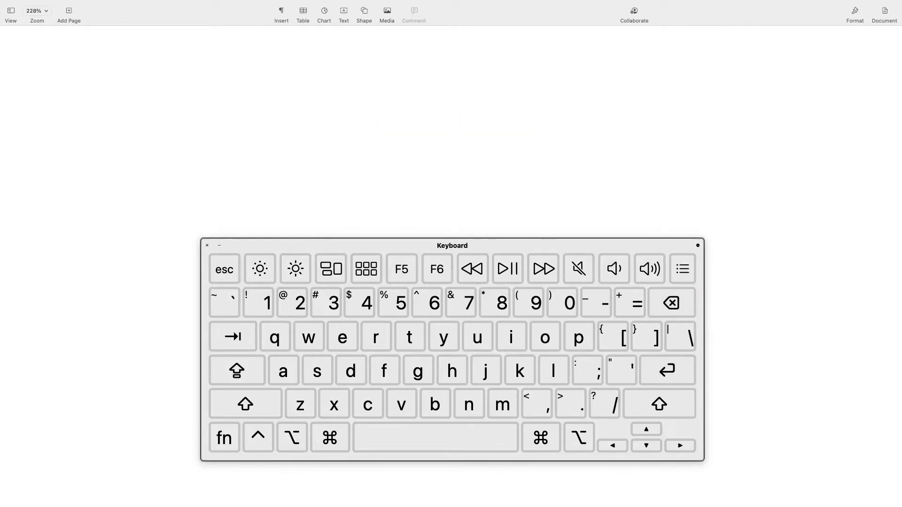
Enter the word かんじ in hiragana, and erase its three characters.
{"action": "type", "text": "kann"}
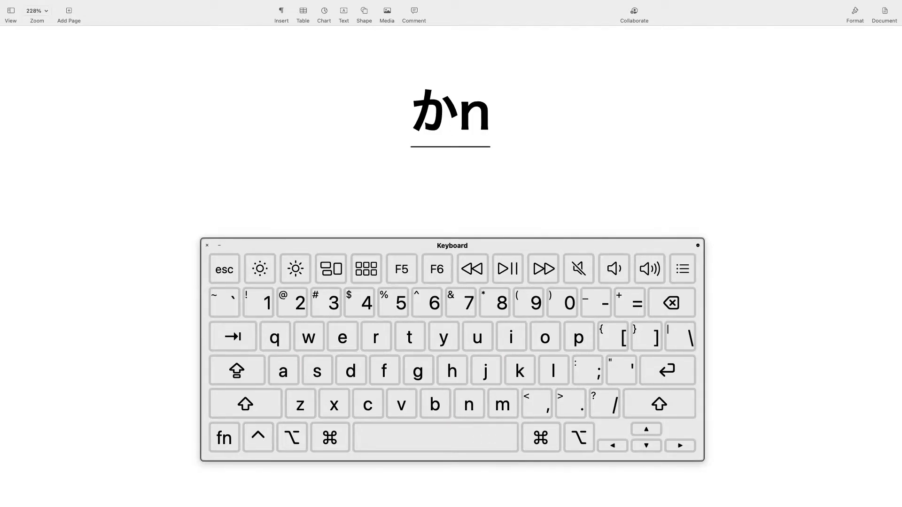
{"action": "key", "text": "Return"}
{"action": "type", "text": "ji"}
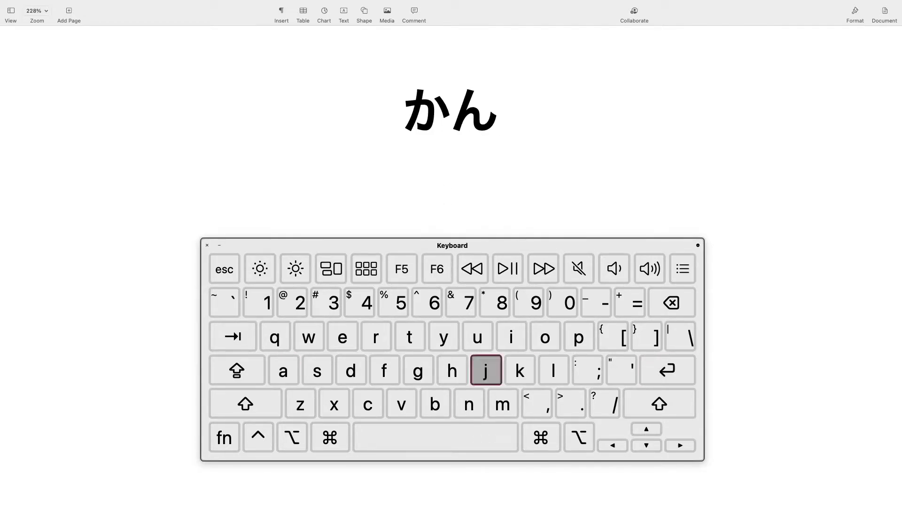
{"action": "key", "text": "Return"}
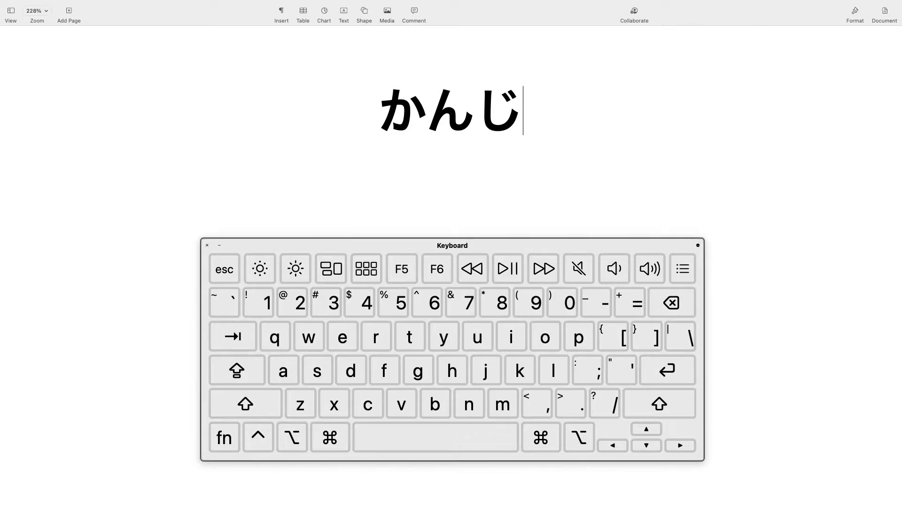
{"action": "key", "text": "BackSpace"}
{"action": "key", "text": "BackSpace"}
{"action": "key", "text": "BackSpace"}
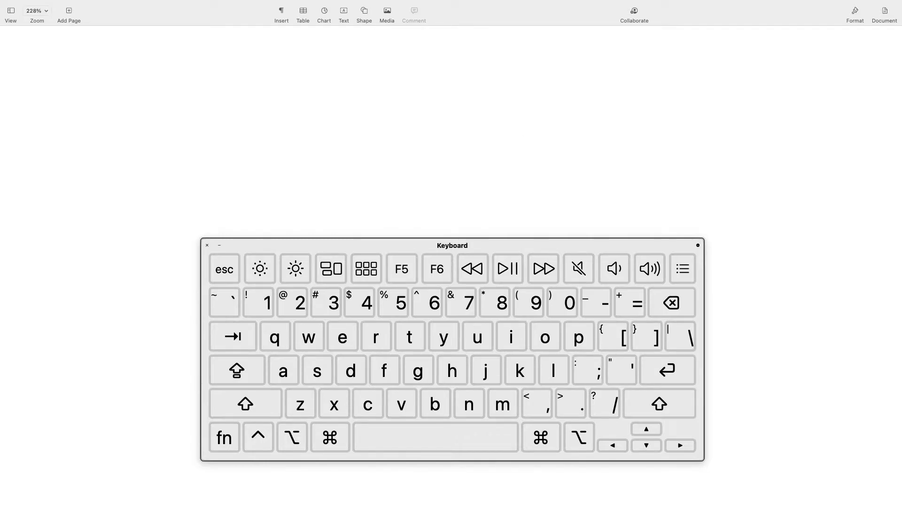
Enter the small hiragana っ on its own on the empty page.
{"action": "type", "text": "x"}
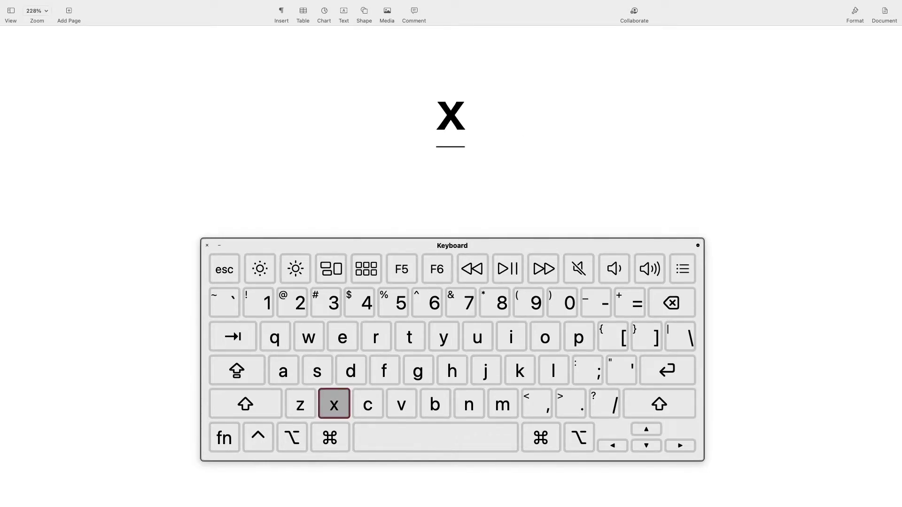
{"action": "type", "text": "t"}
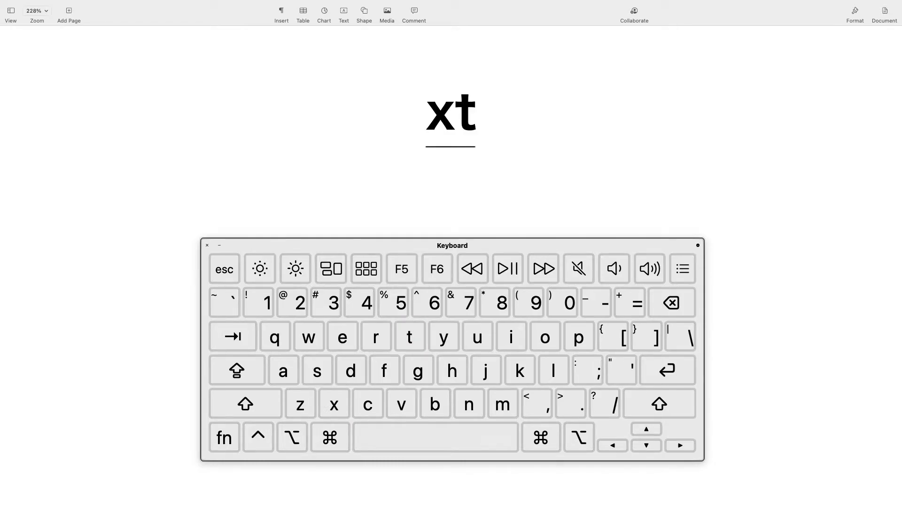
{"action": "type", "text": "u"}
{"action": "key", "text": "Return"}
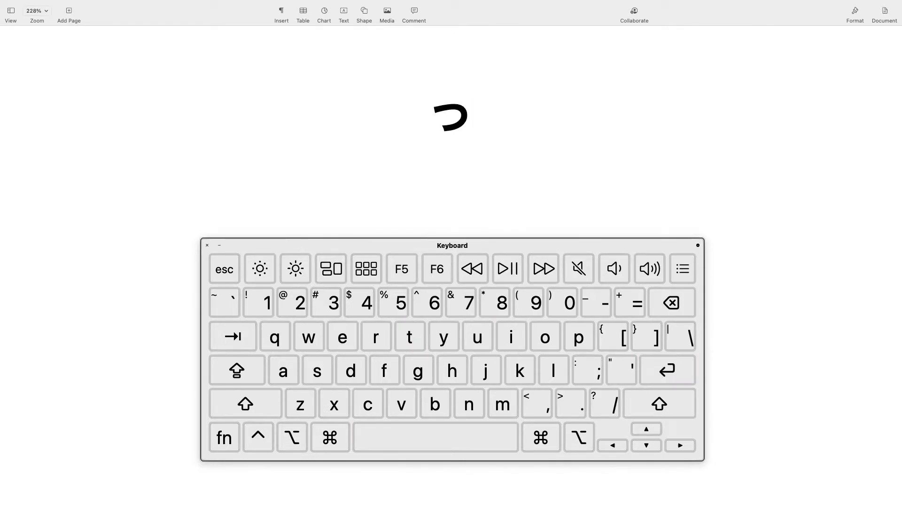
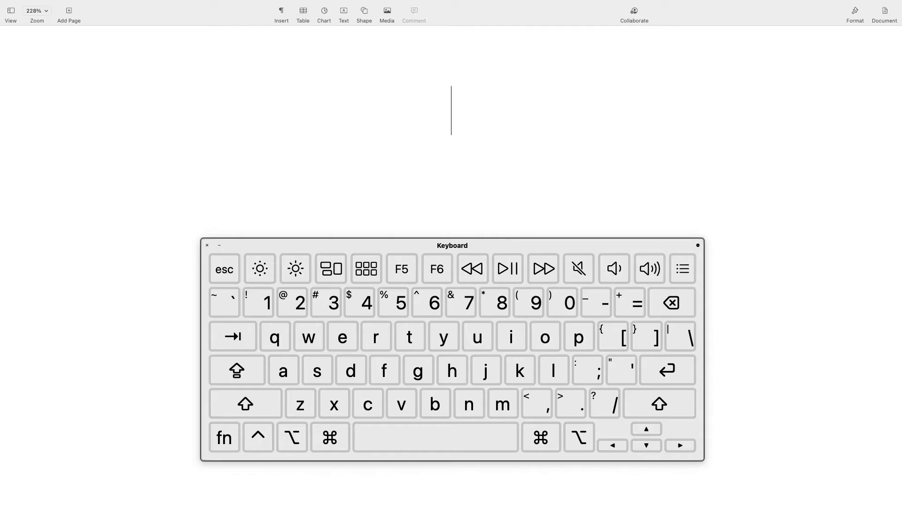
Enter the small hiragana ゃ and the word きゃく, and clear all text from the page.
{"action": "type", "text": "xya"}
{"action": "key", "text": "Return"}
{"action": "type", "text": "kya"}
{"action": "key", "text": "Return"}
{"action": "type", "text": "ku"}
{"action": "key", "text": "Return"}
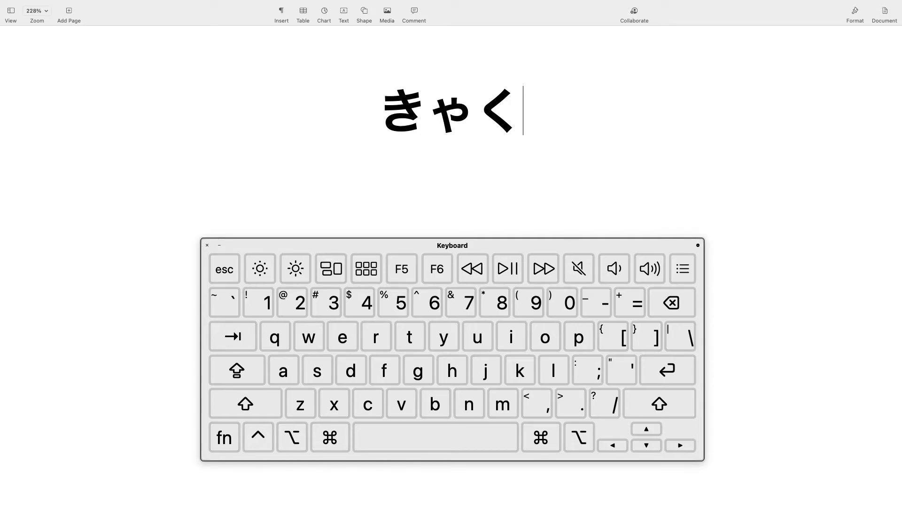
{"action": "key", "text": "super+a"}
{"action": "key", "text": "BackSpace"}
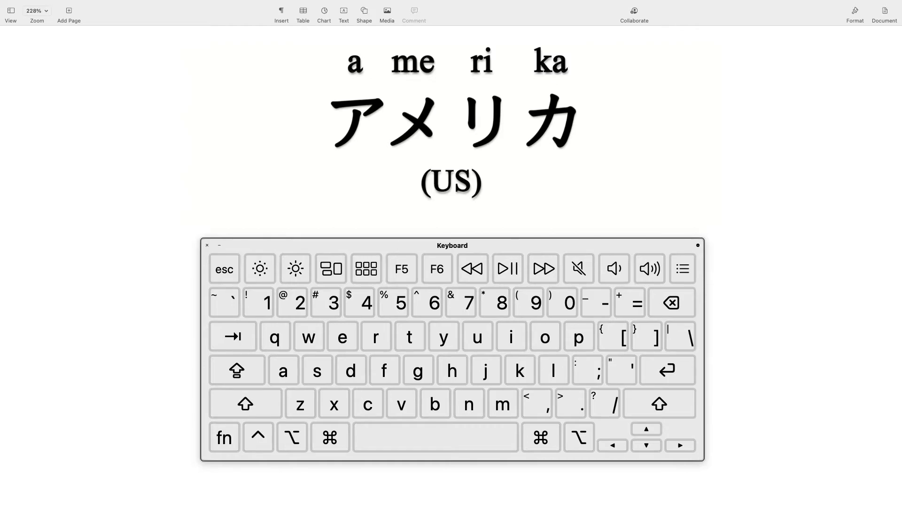
Enter the katakana word アメリカ on the page, and undo the entry.
{"action": "type", "text": "ameri"}
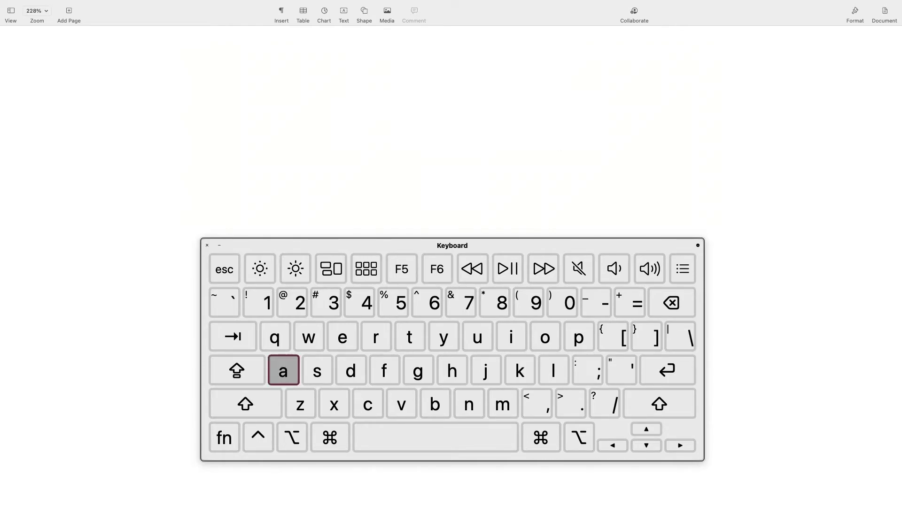
{"action": "type", "text": "ka"}
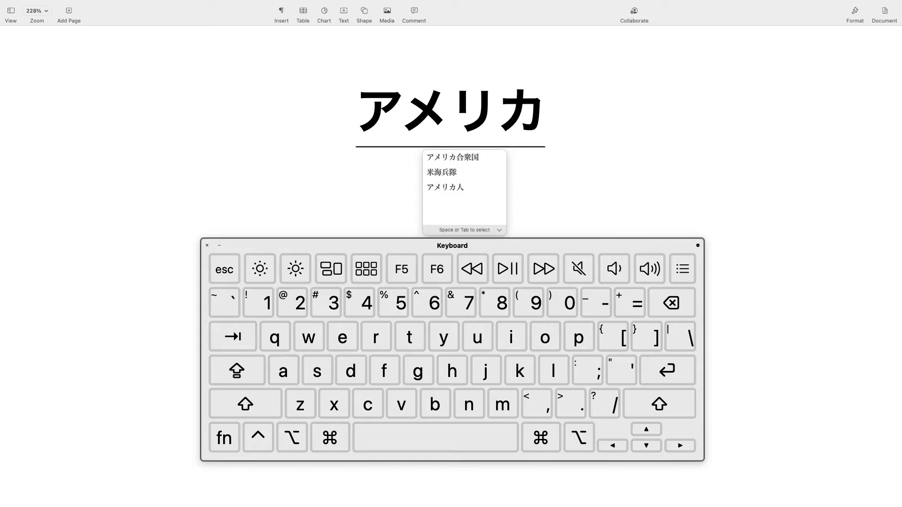
{"action": "key", "text": "Return"}
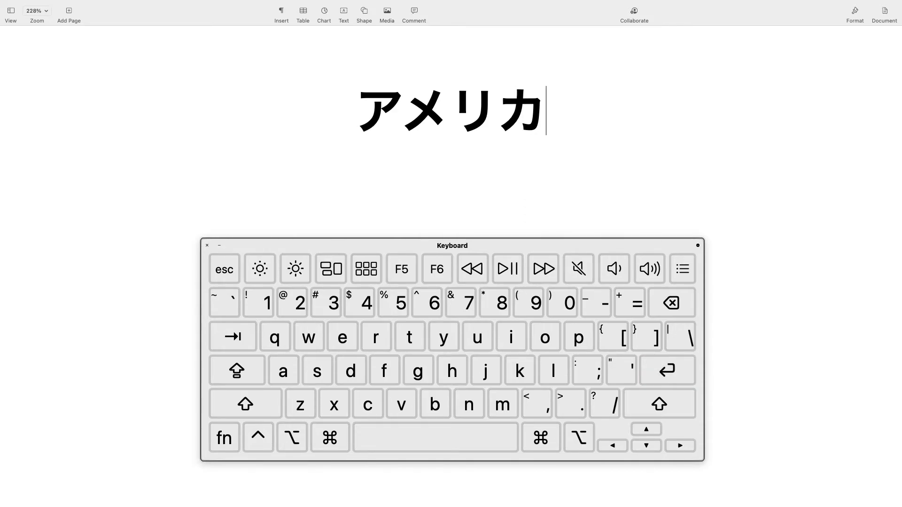
{"action": "key", "text": "super+z"}
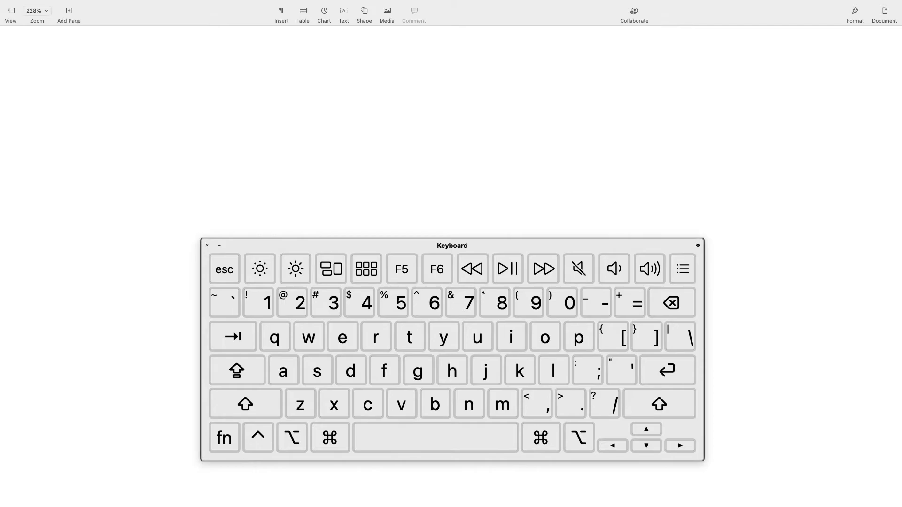
Enter the hiragana あ followed by a space and the same sound converted to katakana ア.
{"action": "type", "text": "a"}
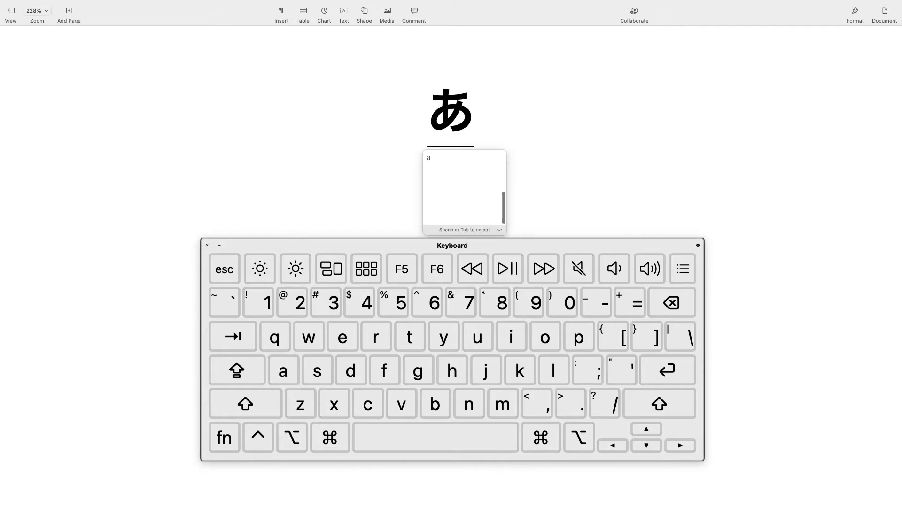
{"action": "key", "text": "Return"}
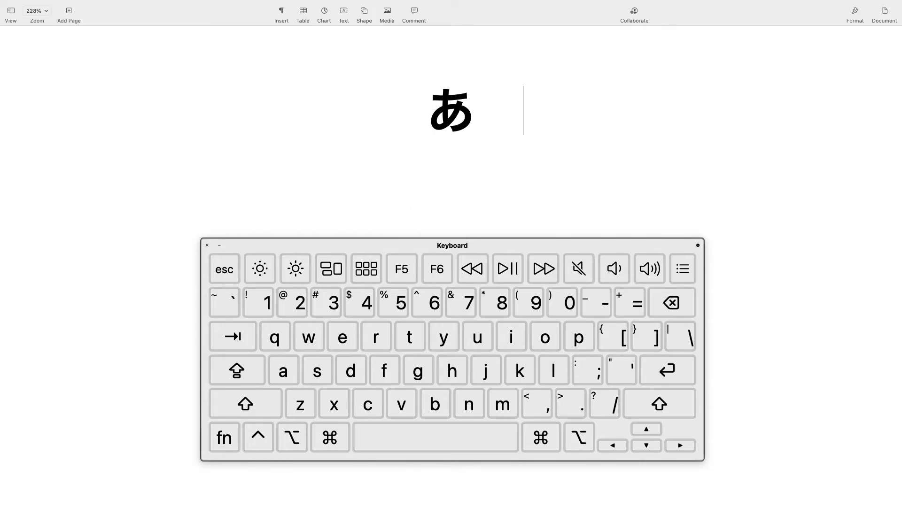
{"action": "type", "text": "a"}
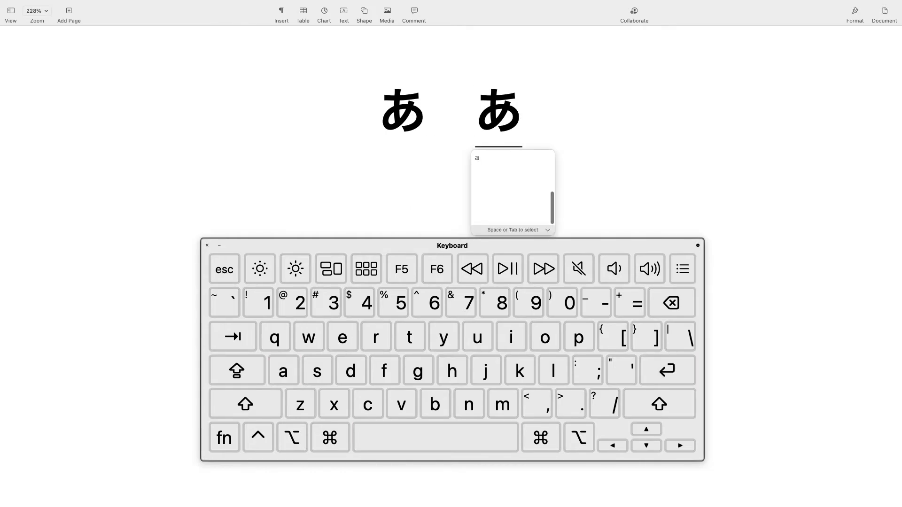
{"action": "key", "text": "space"}
{"action": "key", "text": "space"}
{"action": "key", "text": "Return"}
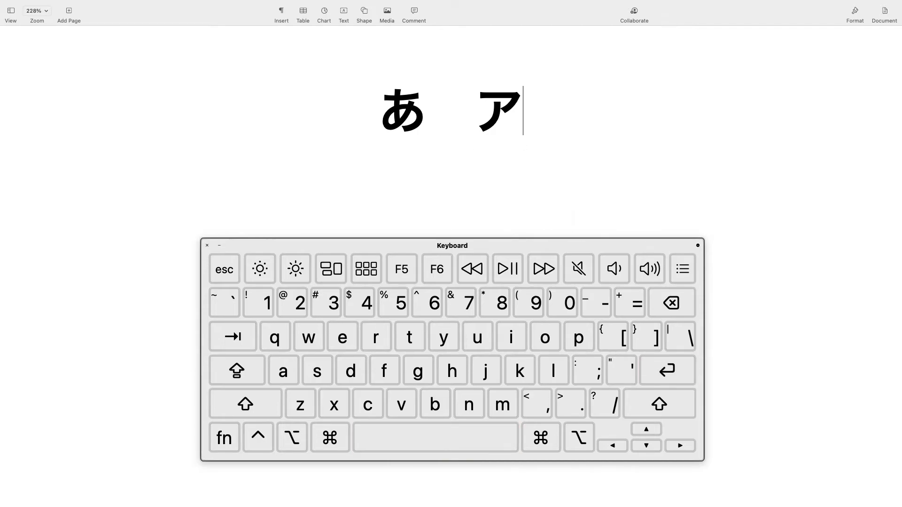
Undo the あ ア entry and enter the katakana word ギター on the page.
{"action": "key", "text": "super+z"}
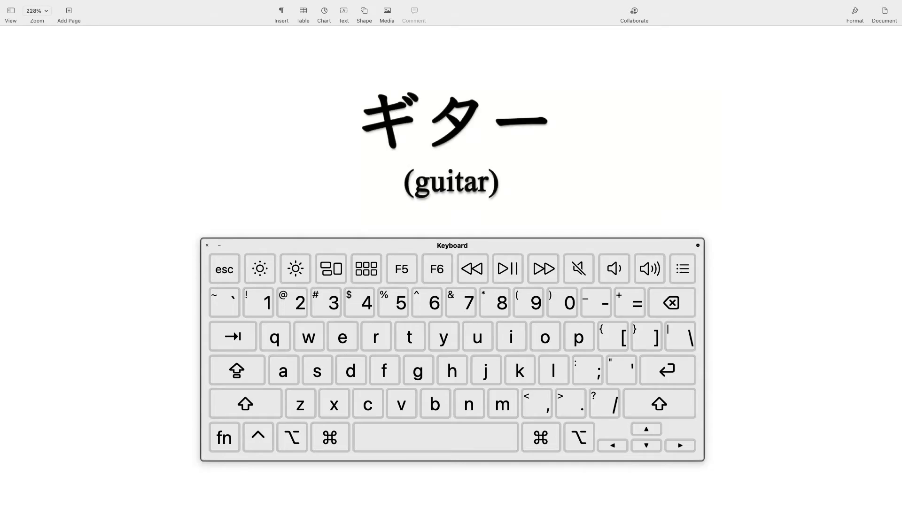
{"action": "type", "text": "gi"}
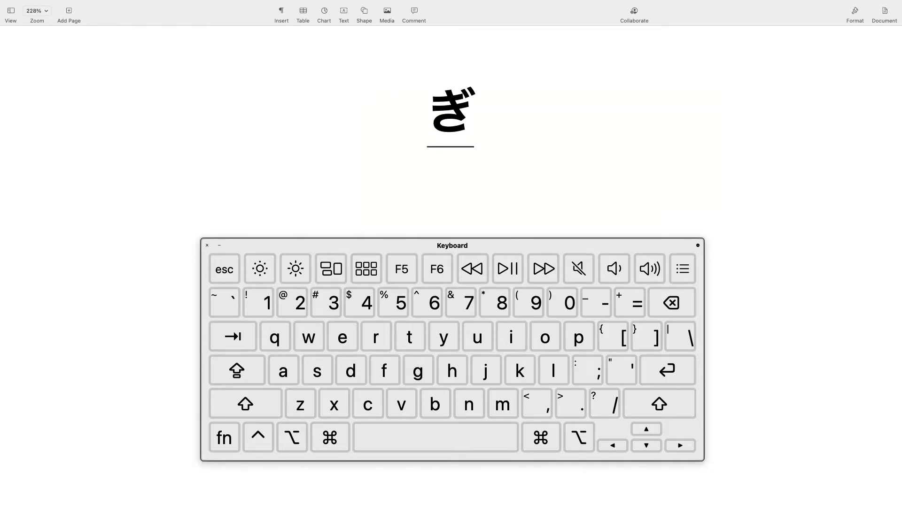
{"action": "type", "text": "ta-"}
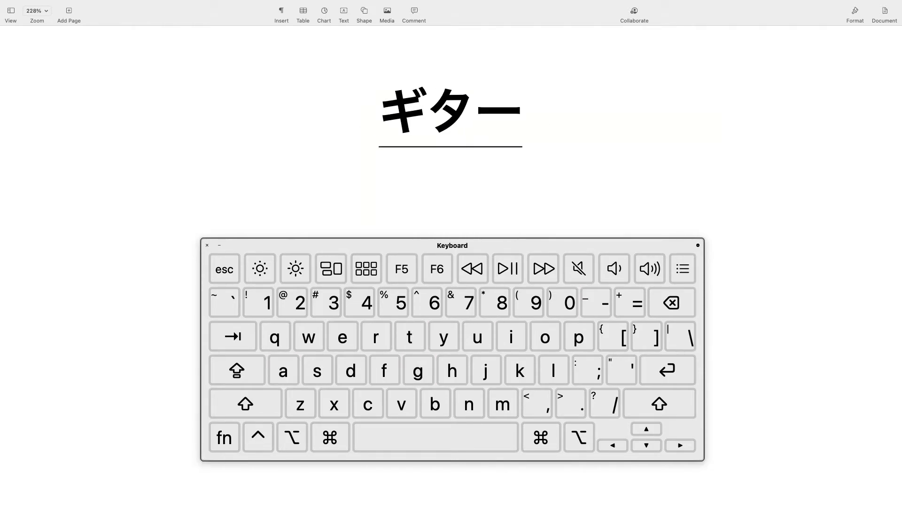
{"action": "key", "text": "Return"}
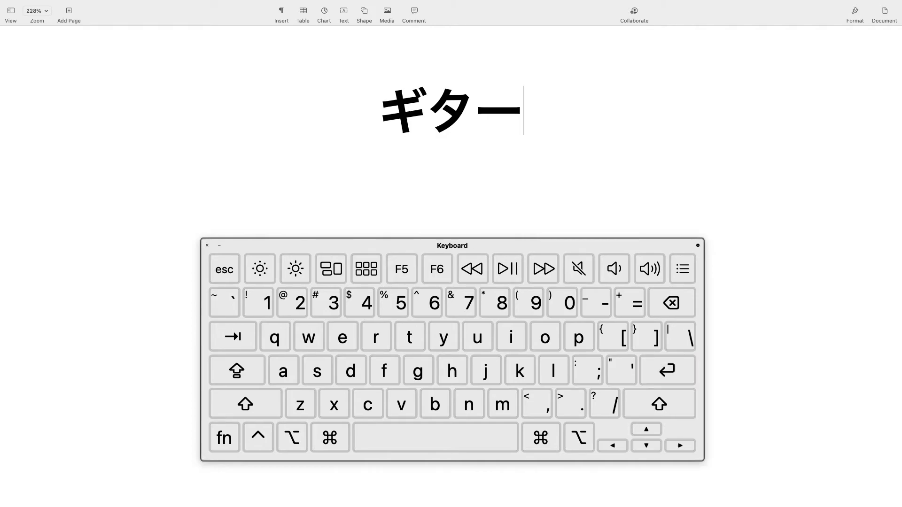
Undo the ギター entry and enter あした converted to the kanji 明日.
{"action": "key", "text": "super+z"}
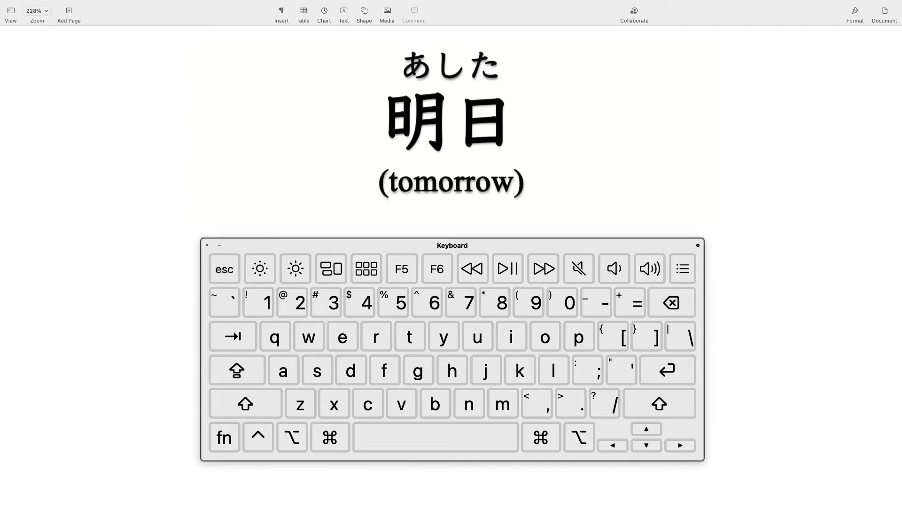
{"action": "type", "text": "asi"}
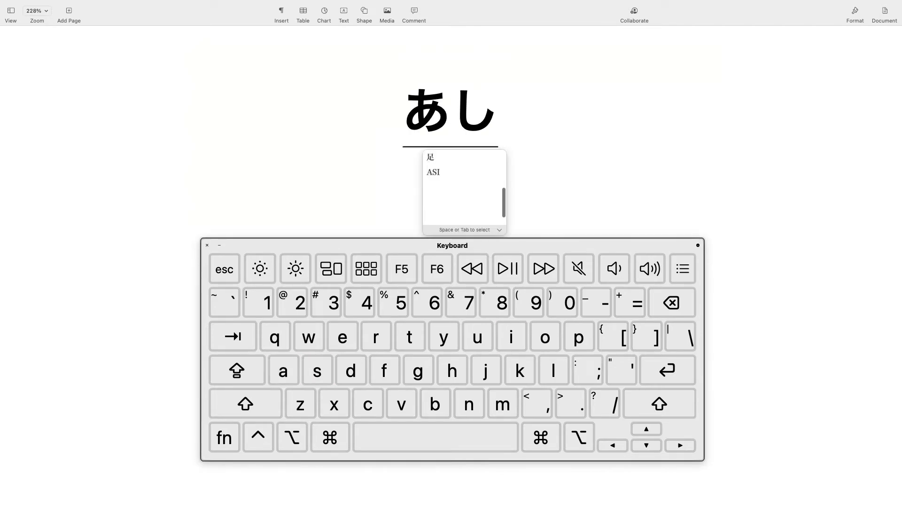
{"action": "type", "text": "ta"}
{"action": "key", "text": "space"}
{"action": "key", "text": "Return"}
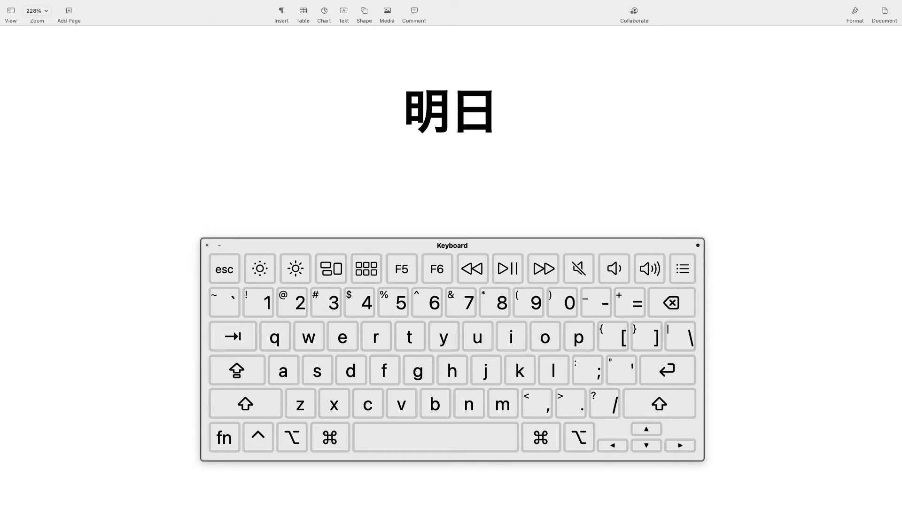
Delete 明日 and enter はな converted to the kanji for flower, 花.
{"action": "key", "text": "BackSpace"}
{"action": "key", "text": "BackSpace"}
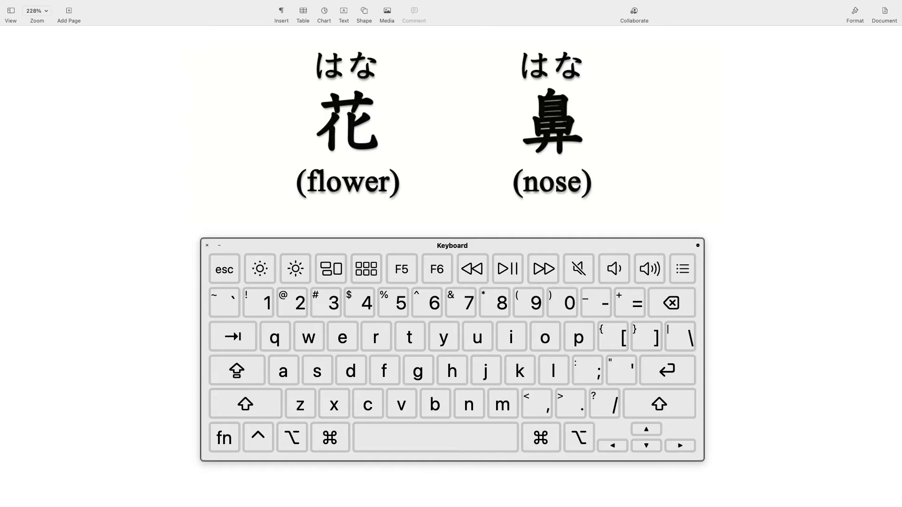
{"action": "type", "text": "hana"}
{"action": "key", "text": "space"}
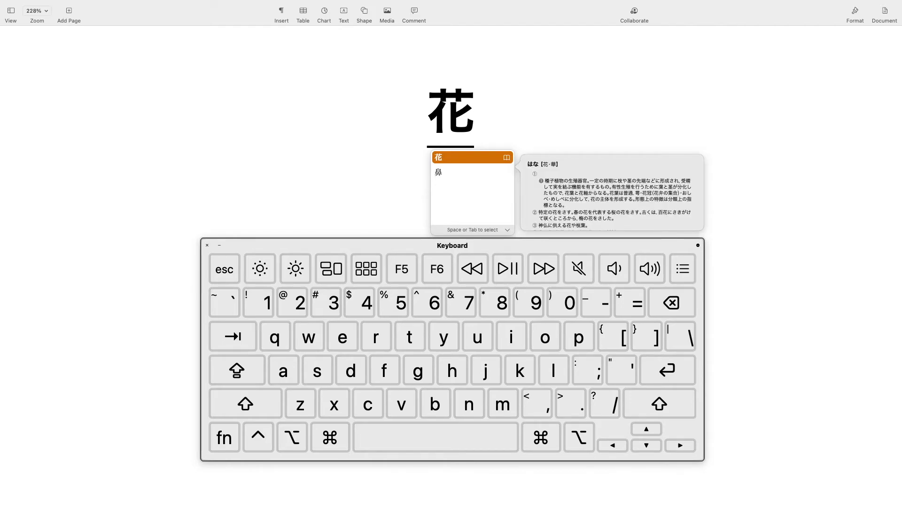
{"action": "key", "text": "Return"}
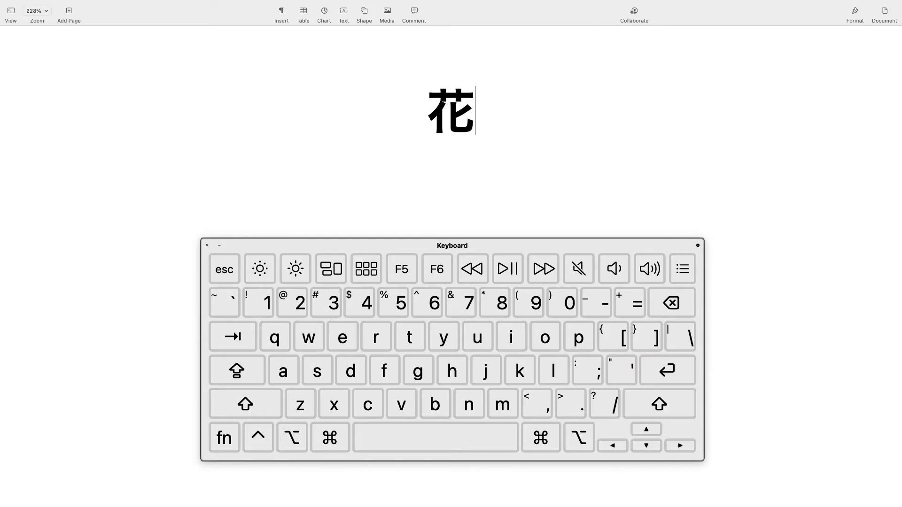
Delete 花 and enter the Japanese comma 、 followed by the Japanese full stop 。.
{"action": "key", "text": "BackSpace"}
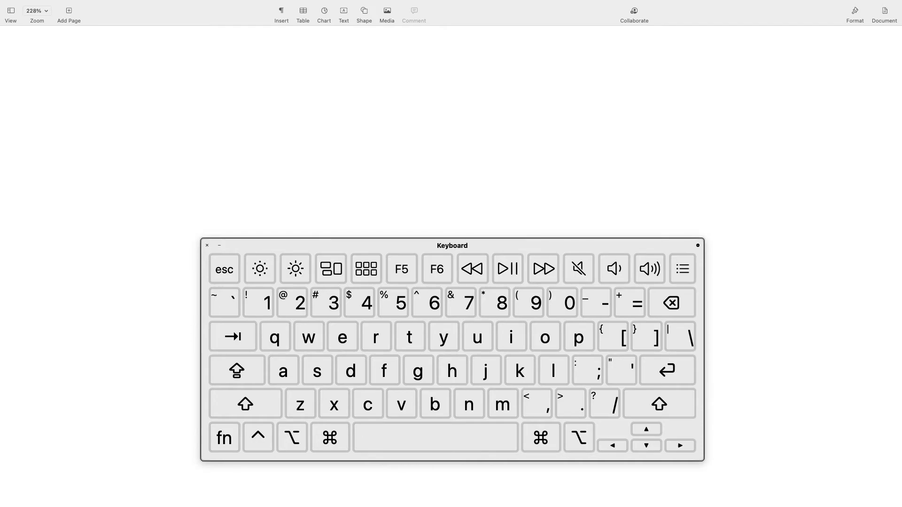
{"action": "left_click_drag", "start_coordinate": [318, 138], "coordinate": [332, 150]}
{"action": "left_click_drag", "start_coordinate": [531, 135], "coordinate": [529, 135]}
{"action": "left_click", "coordinate": [536, 404]}
{"action": "left_click", "coordinate": [571, 404]}
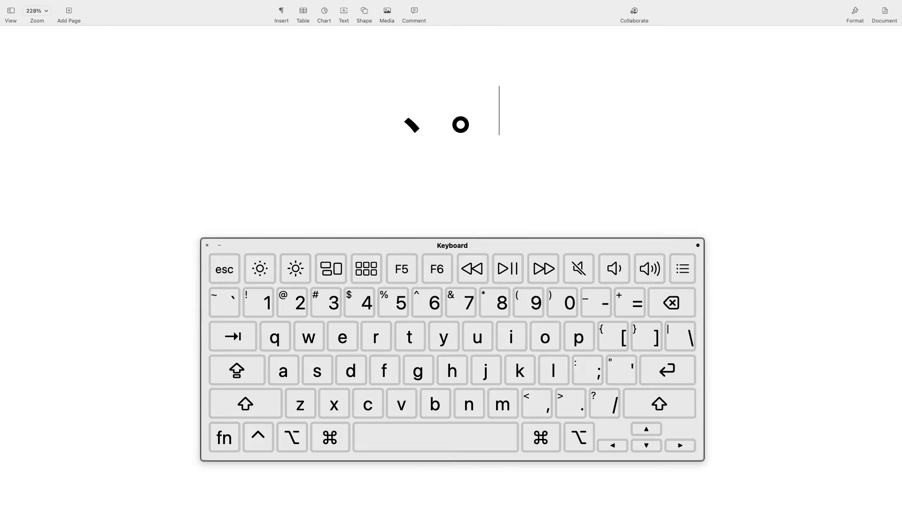
Undo the punctuation entry and enter the sentence 僕はアメリカのカリフォルニア州出身です。 on the page.
{"action": "key", "text": "super+z"}
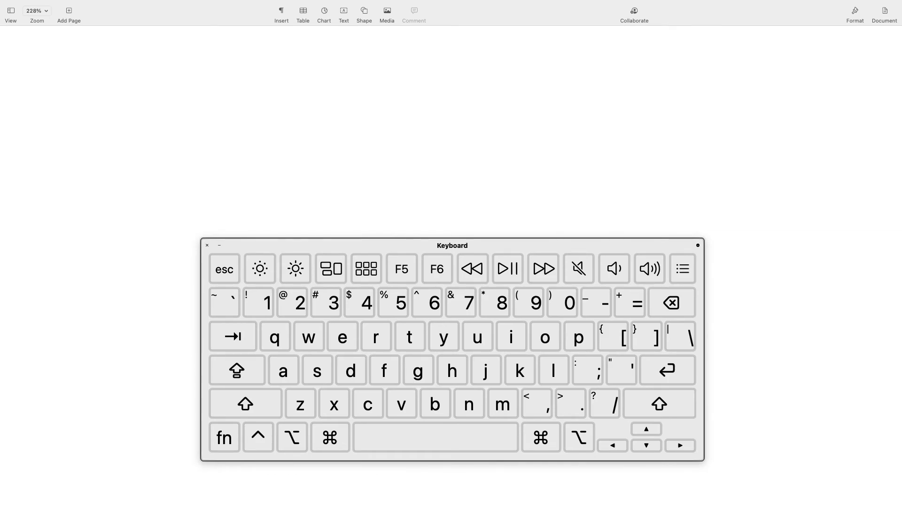
{"action": "type", "text": "bohaamerik"}
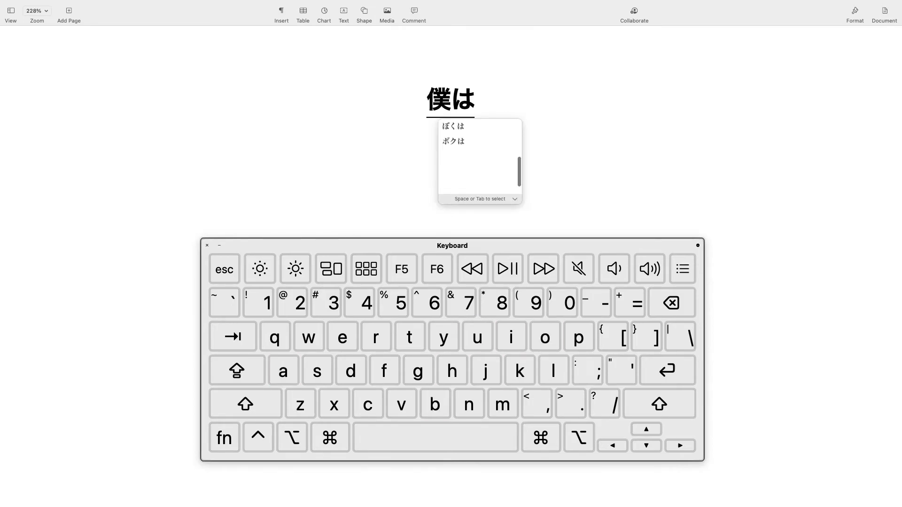
{"action": "type", "text": "anokarifor"}
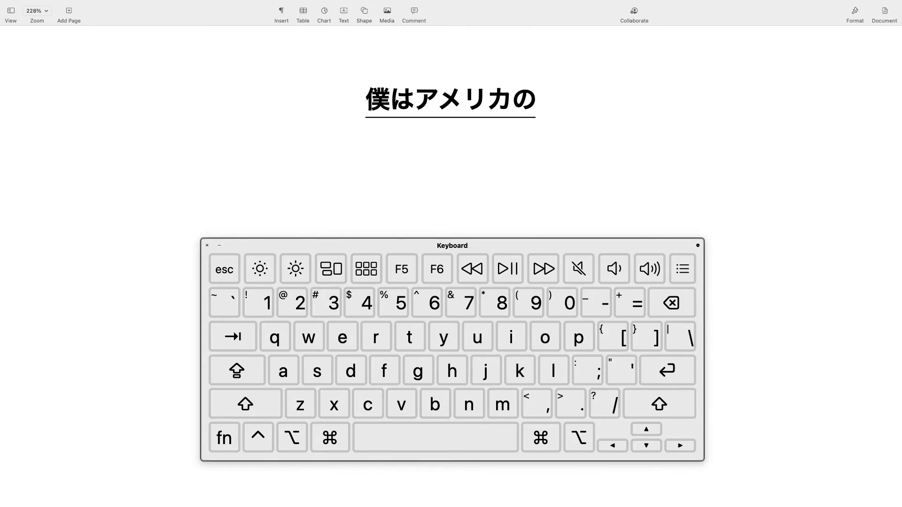
{"action": "type", "text": "uniasyuu"}
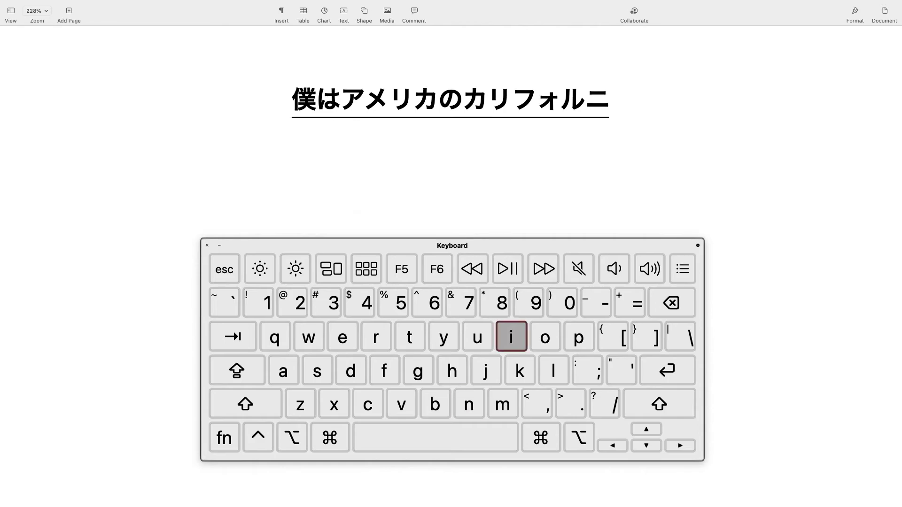
{"action": "type", "text": "sy"}
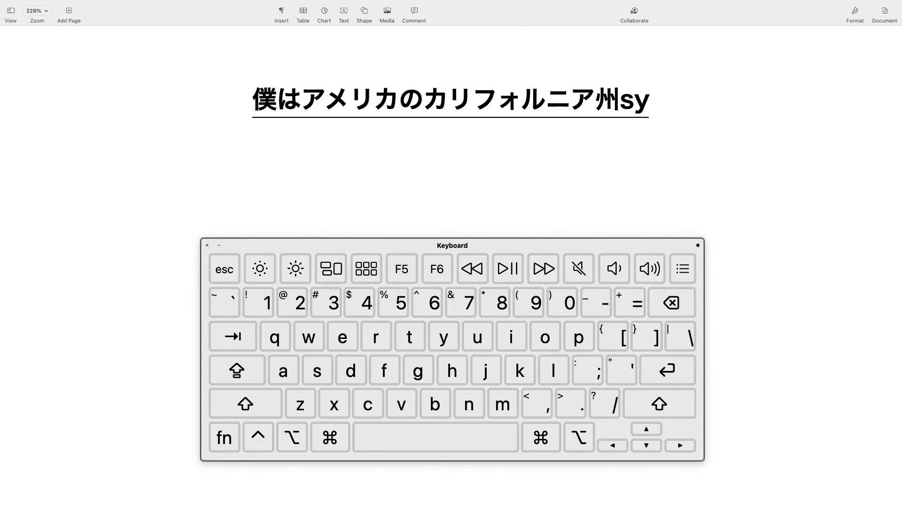
{"action": "type", "text": "ussinndesu."}
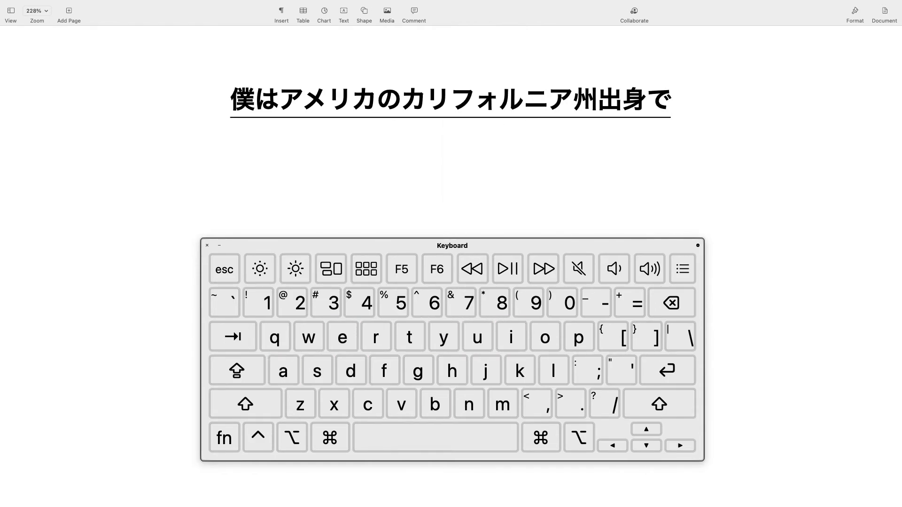
{"action": "key", "text": "Return"}
Add the sentence 3年前に日本に来ました。 after the first one, converting さんねん to 3年.
{"action": "type", "text": "sannnennma"}
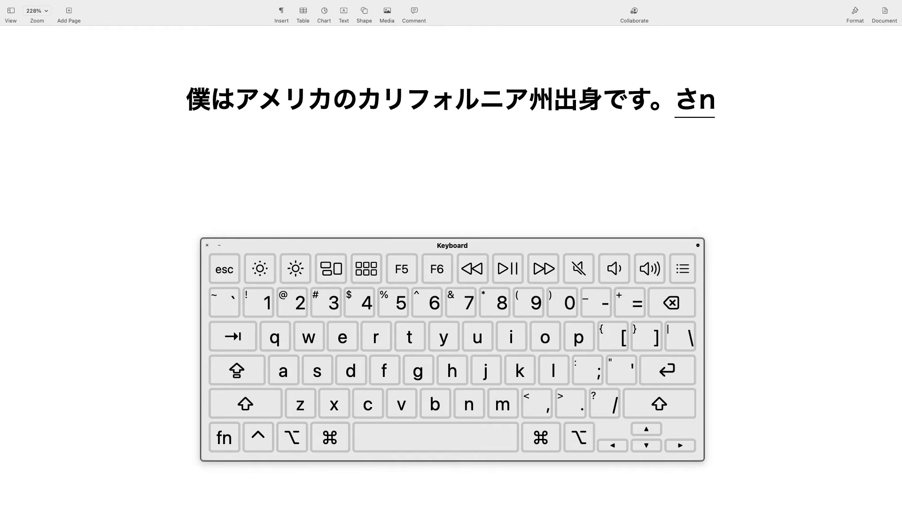
{"action": "type", "text": "eni"}
{"action": "key", "text": "space"}
{"action": "key", "text": "Down"}
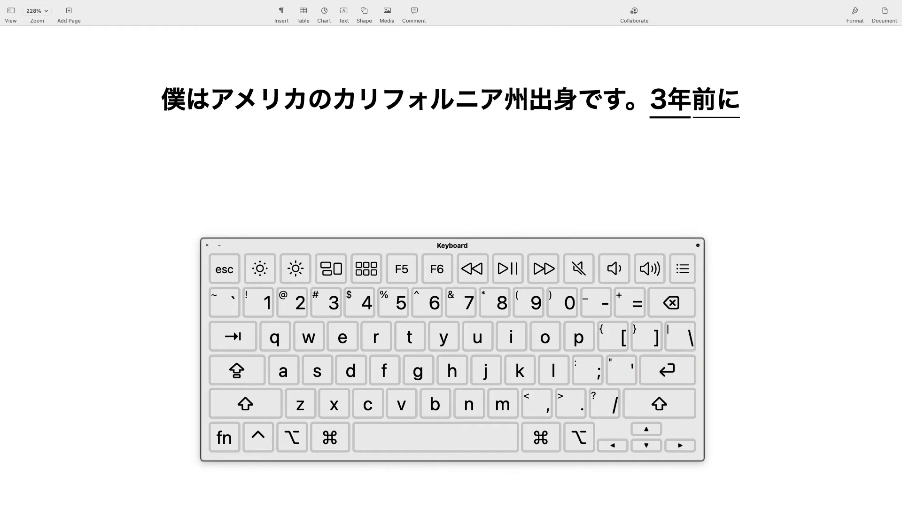
{"action": "type", "text": "nihonni"}
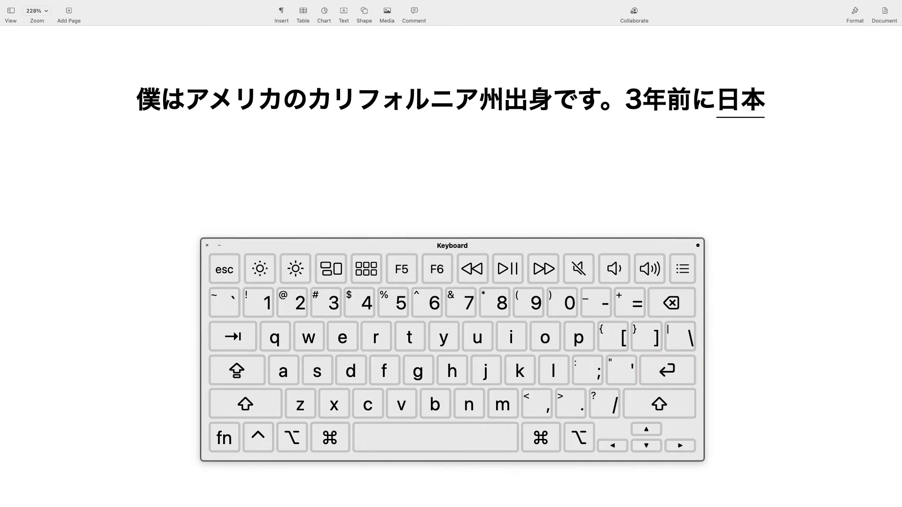
{"action": "type", "text": "kimashita."}
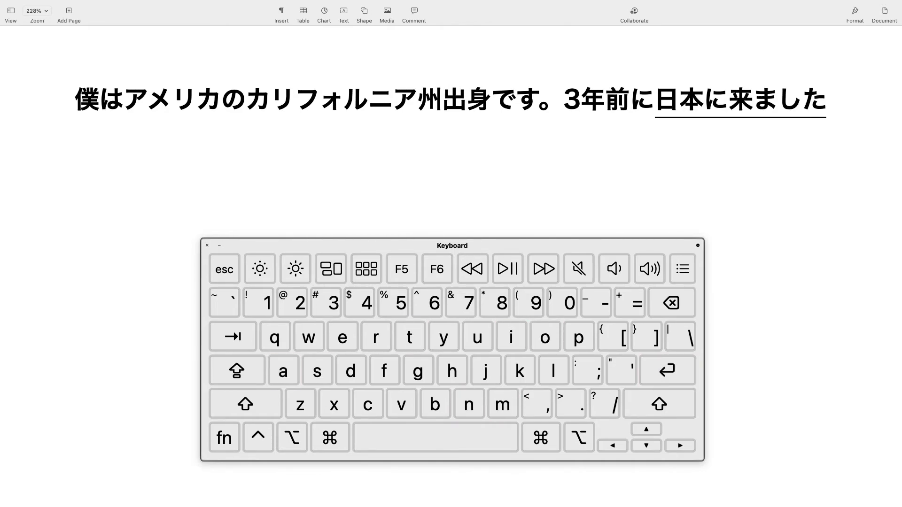
{"action": "key", "text": "Return"}
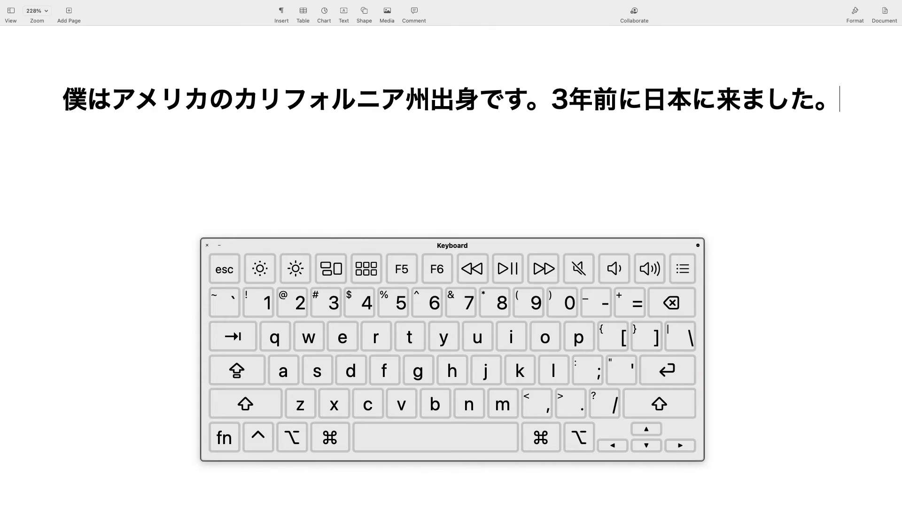
Enter the sentence 僕はアメリカのカリフォルニア州出身です。 once more on the empty page.
{"action": "type", "text": "bokuha"}
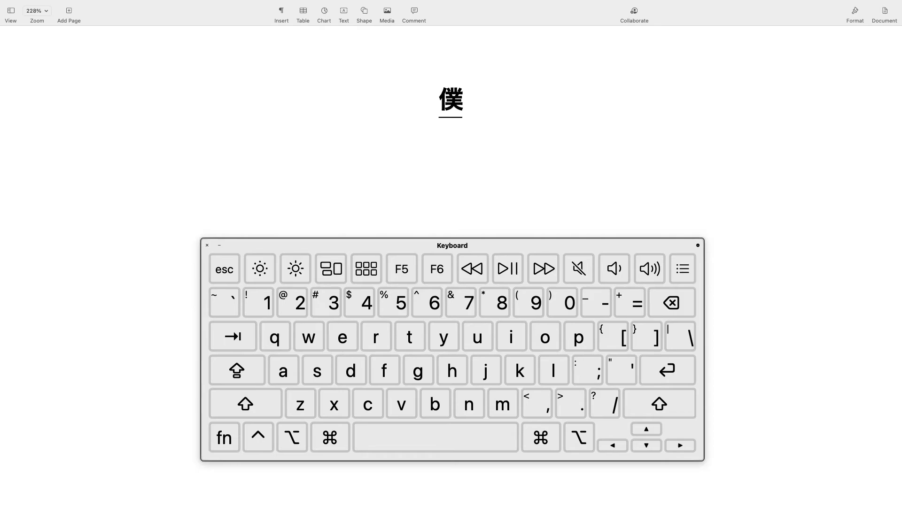
{"action": "type", "text": "am"}
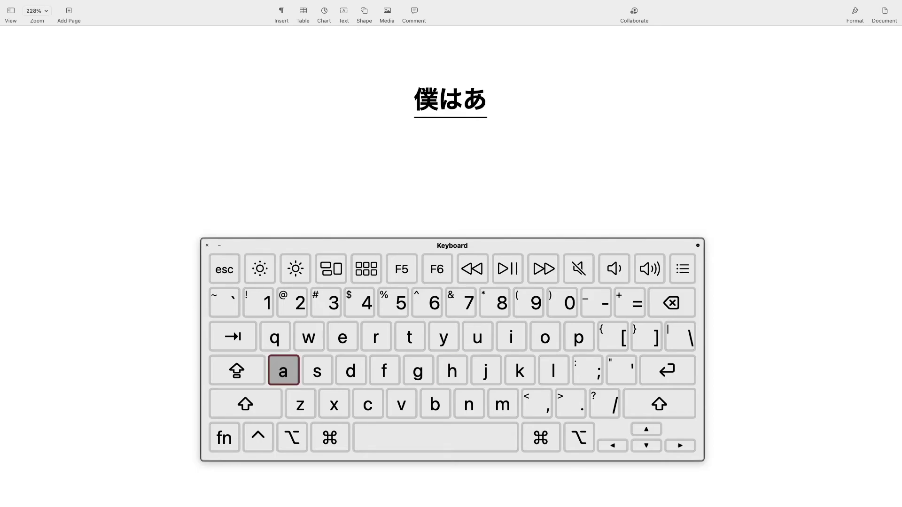
{"action": "type", "text": "erika"}
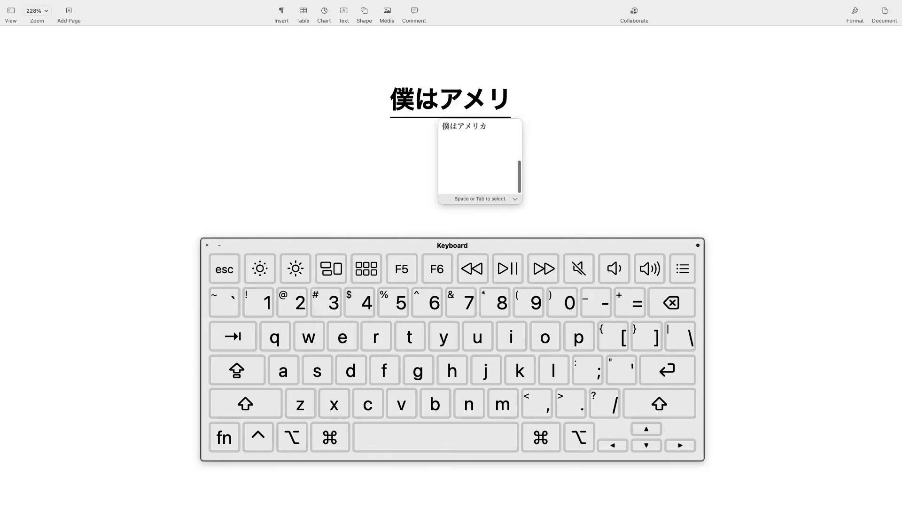
{"action": "type", "text": "nokar"}
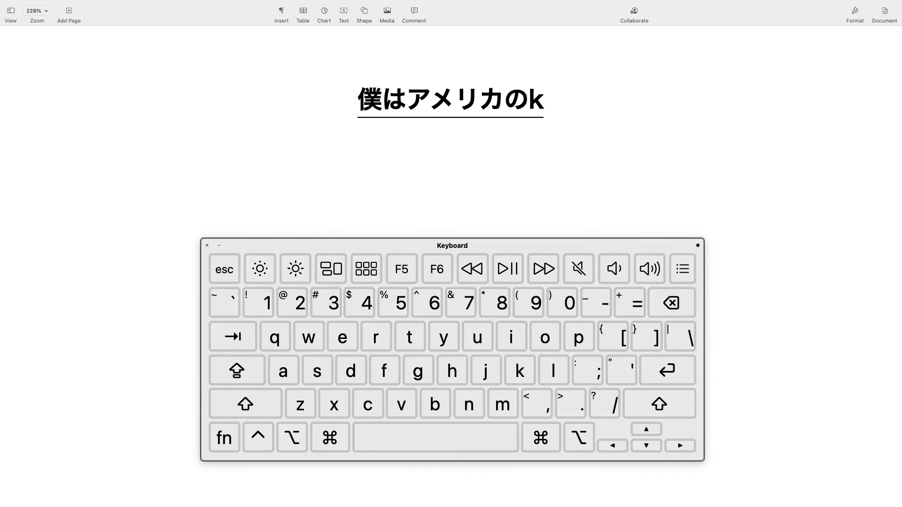
{"action": "type", "text": "iforun"}
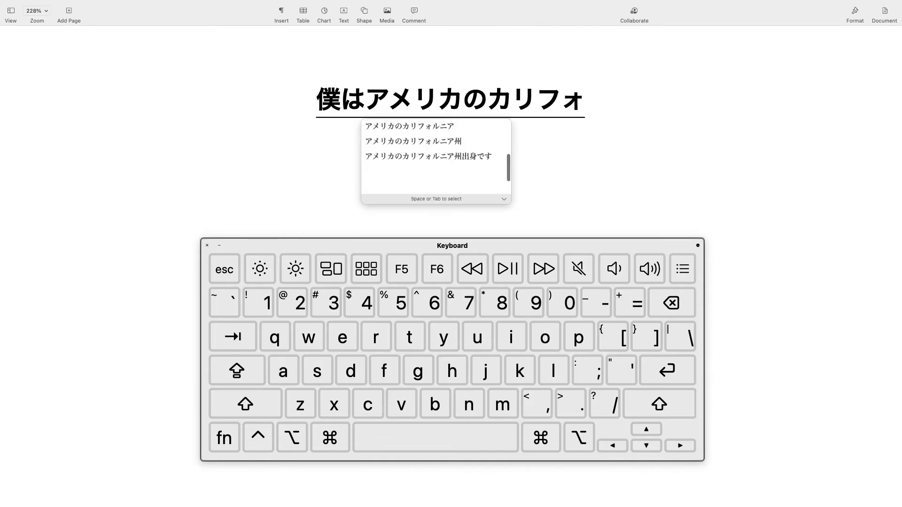
{"action": "type", "text": "ia"}
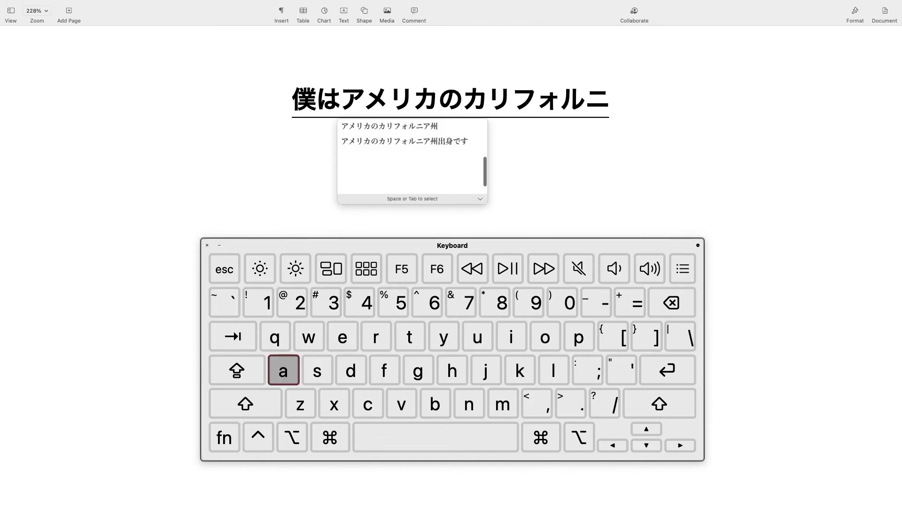
{"action": "type", "text": "syus"}
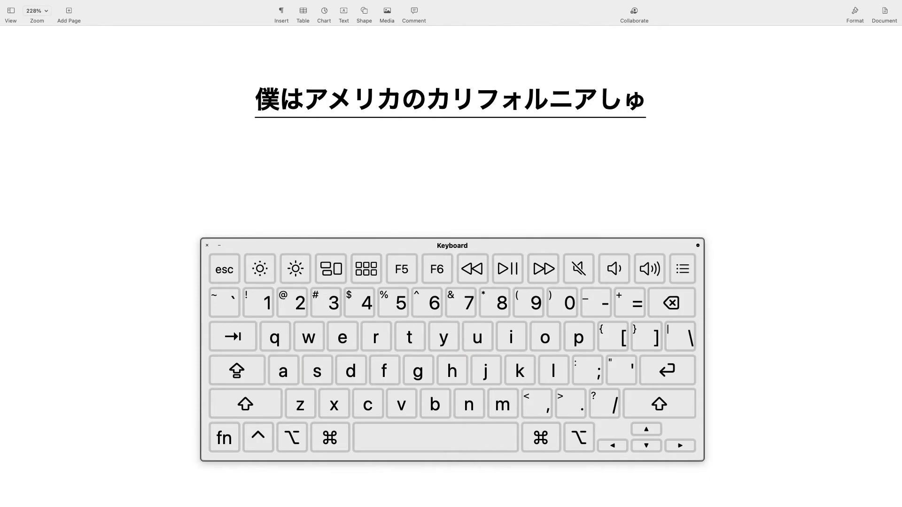
{"action": "type", "text": "yuss"}
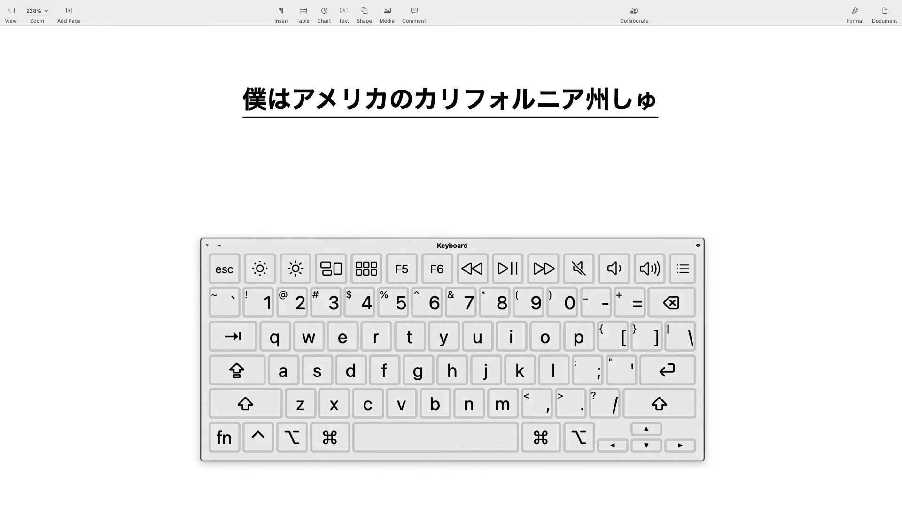
{"action": "type", "text": "ind"}
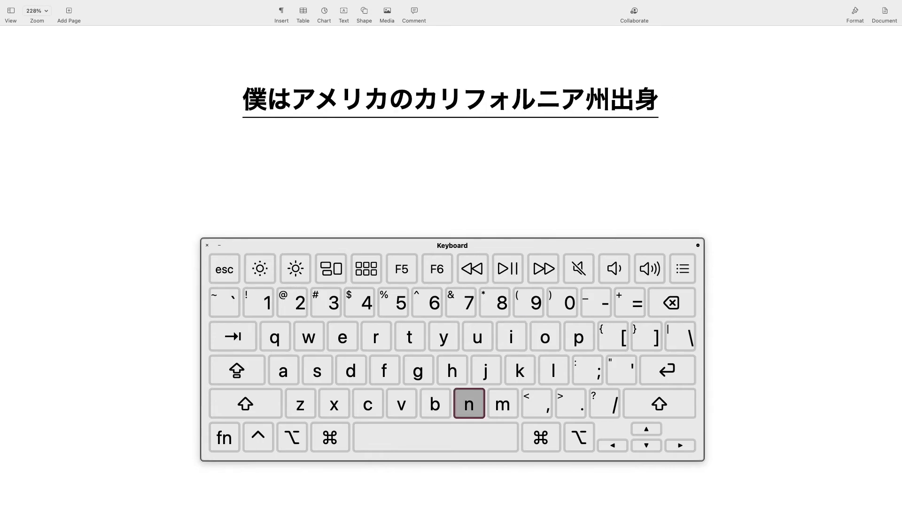
{"action": "type", "text": "esu."}
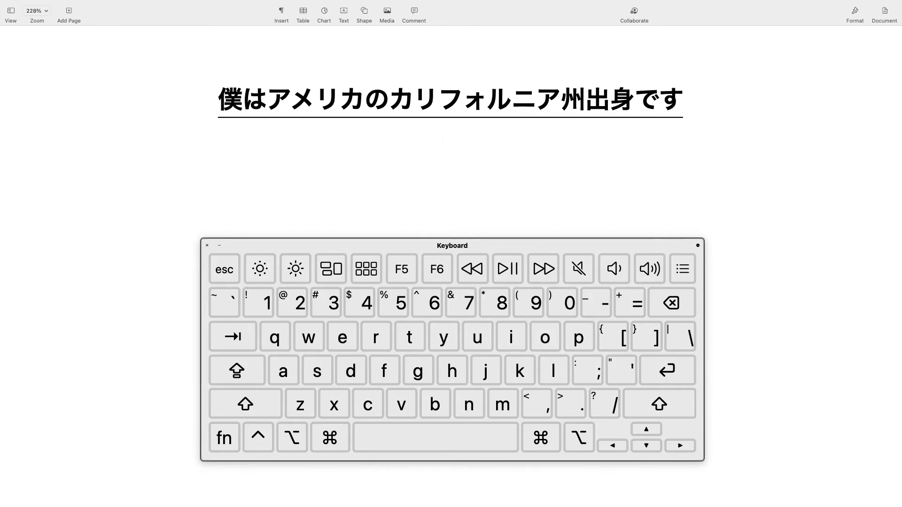
{"action": "key", "text": "Return"}
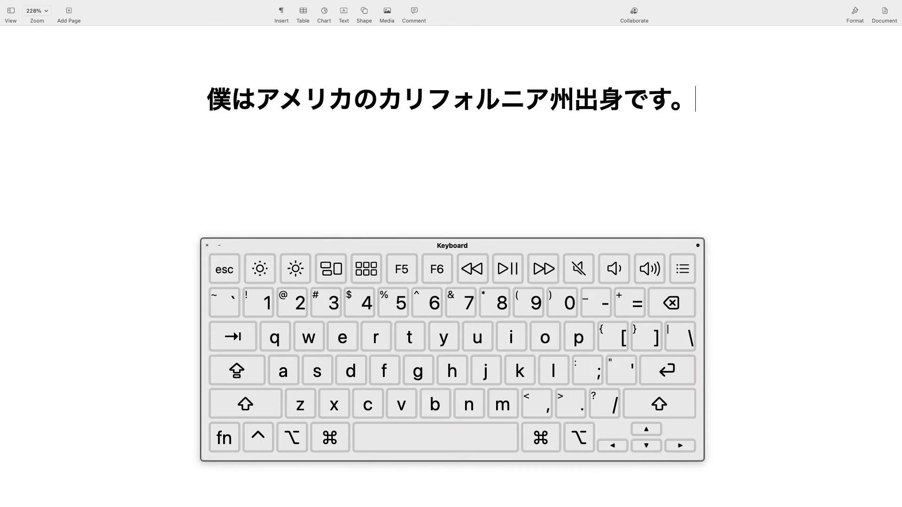
Add 3年前に after the first sentence, converting さんねん to 3年 from the candidates.
{"action": "type", "text": "sannn"}
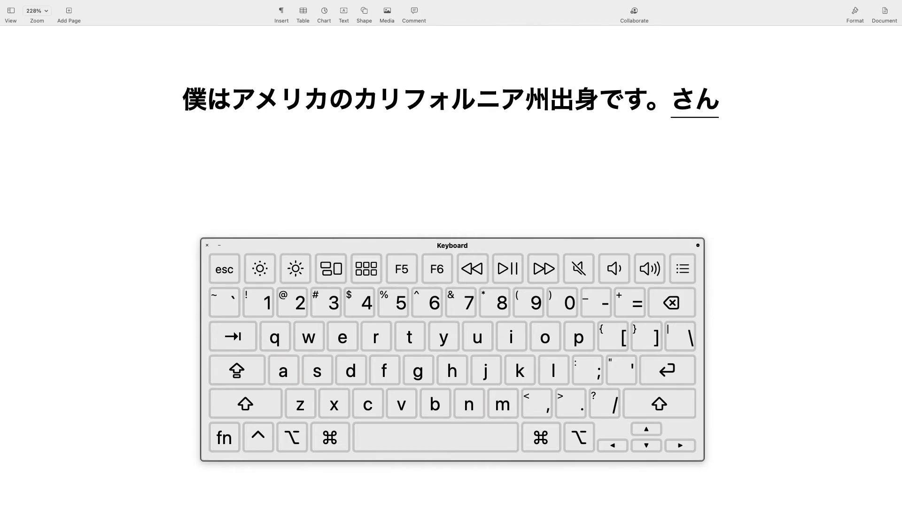
{"action": "type", "text": "ennmae"}
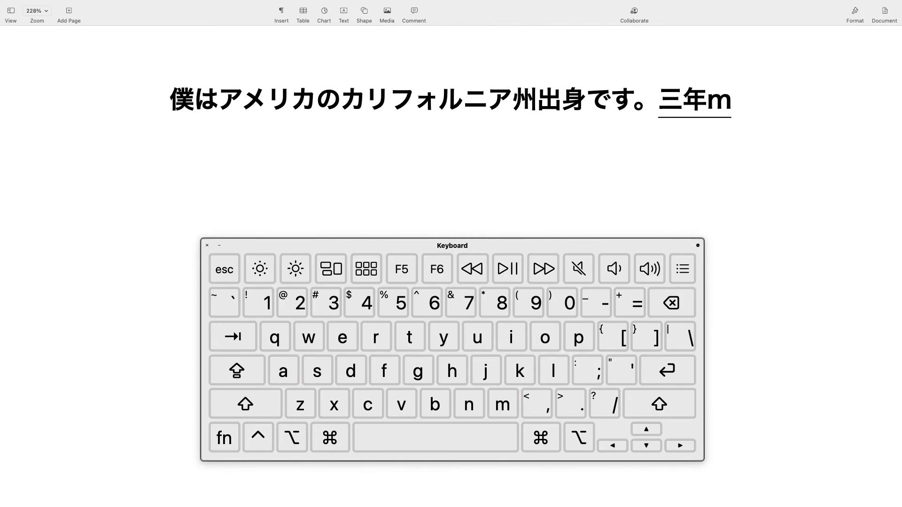
{"action": "type", "text": "ni"}
{"action": "key", "text": "space"}
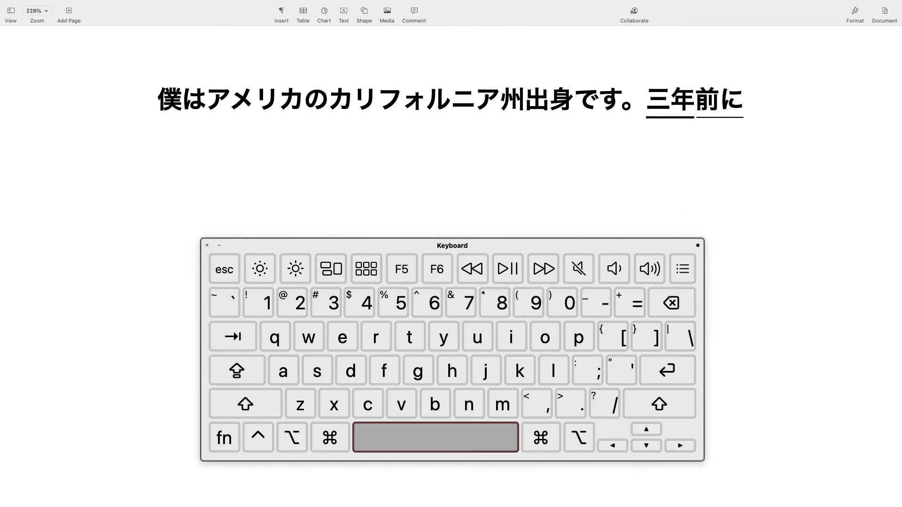
{"action": "key", "text": "space"}
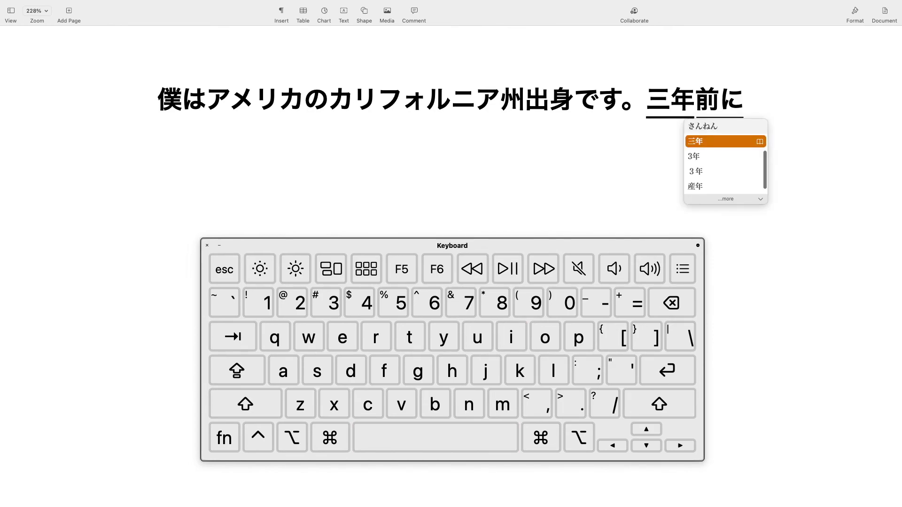
{"action": "key", "text": "space"}
{"action": "key", "text": "Return"}
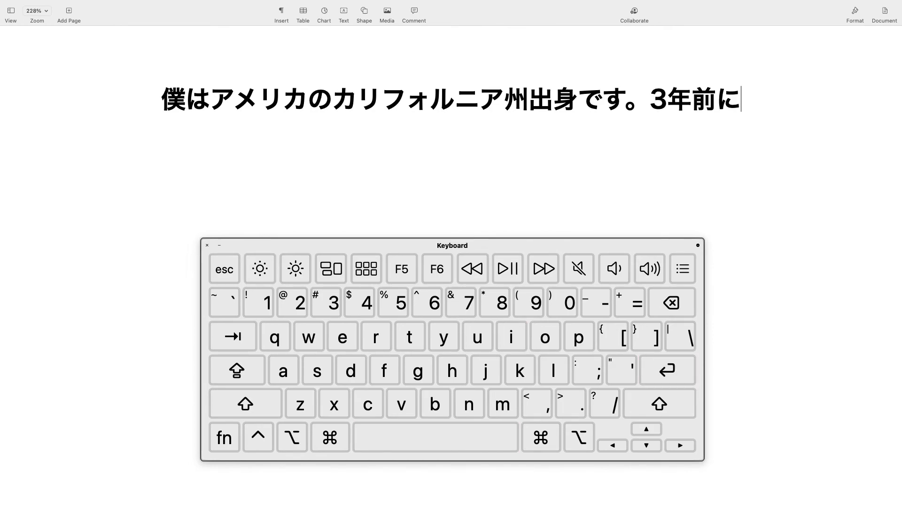
Complete the second sentence with 日本に来ました。 after 3年前に.
{"action": "type", "text": "nihonn"}
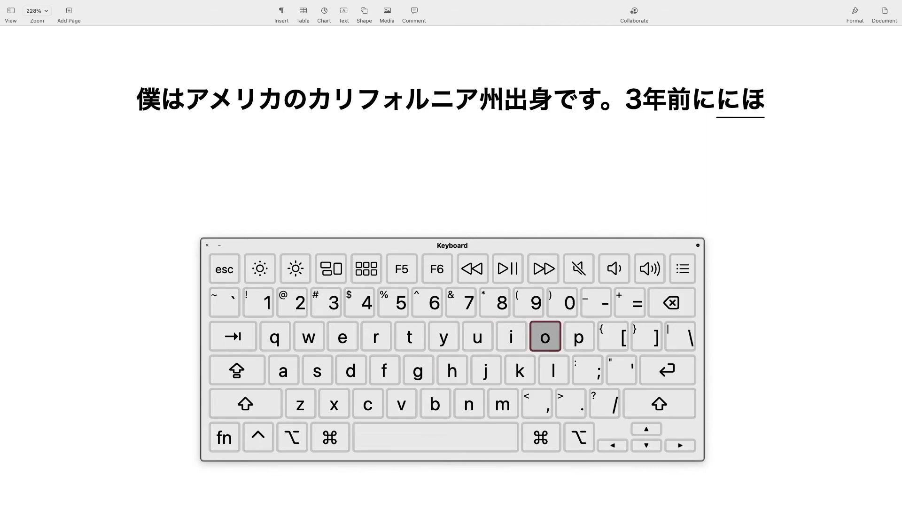
{"action": "type", "text": "n"}
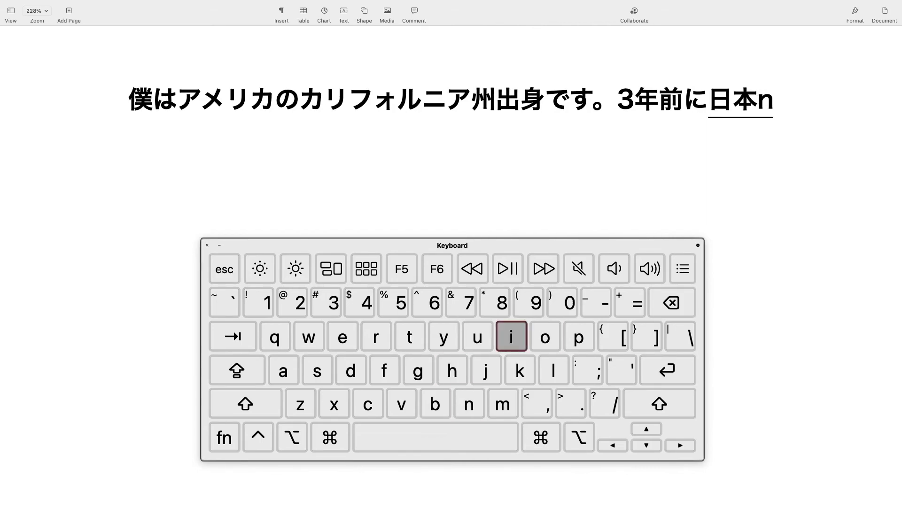
{"action": "type", "text": "ikimasita"}
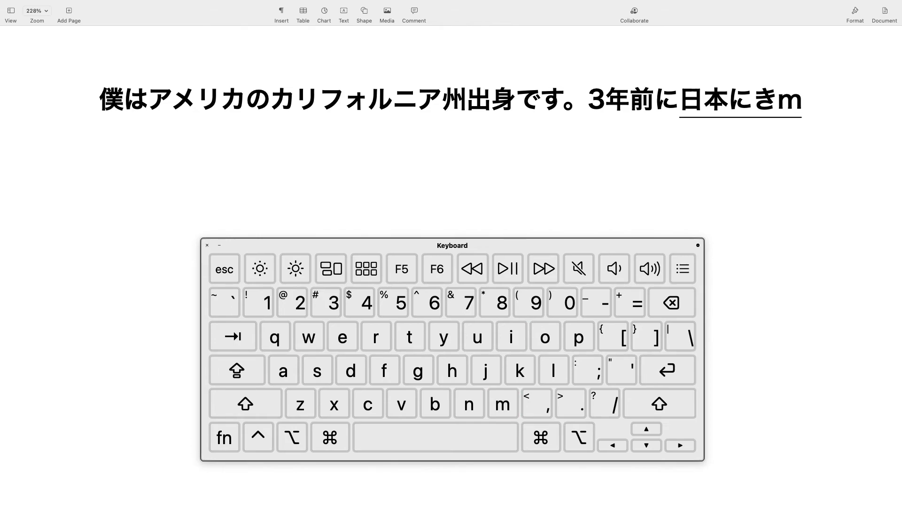
{"action": "type", "text": "."}
{"action": "key", "text": "Return"}
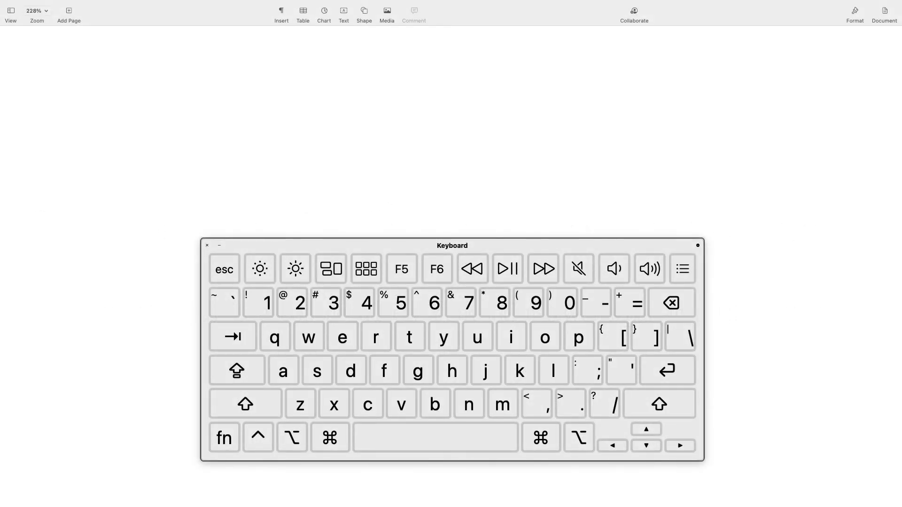
Enter the clause 甥はニューヨークの大学で勉強していて、 on the empty page.
{"action": "type", "text": "oihanyu"}
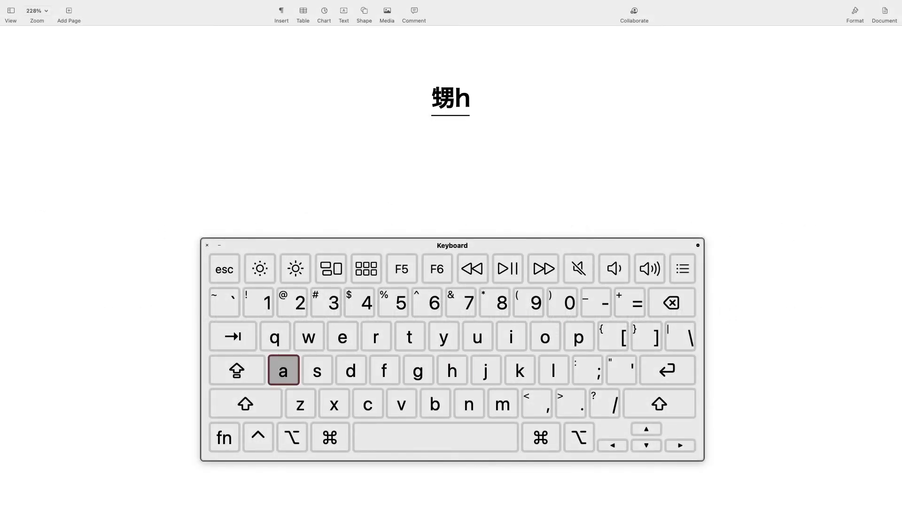
{"action": "type", "text": "-yo-ku"}
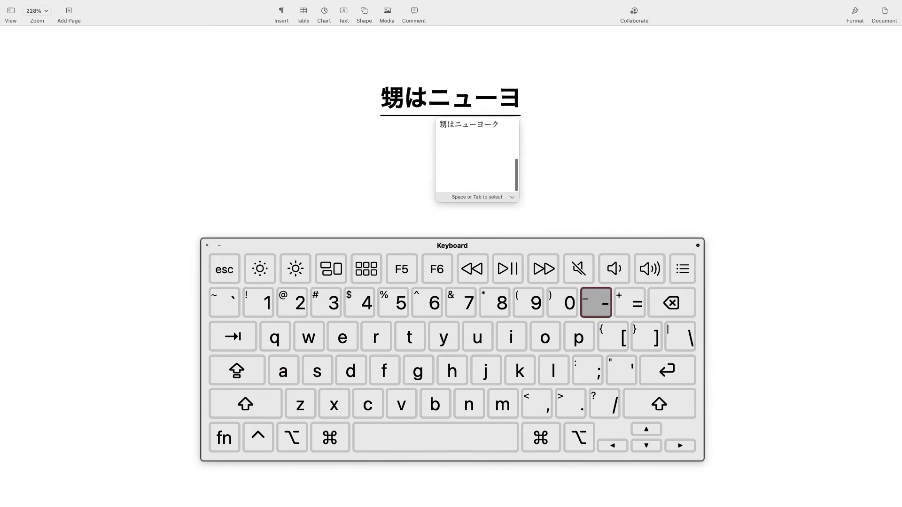
{"action": "type", "text": "nodaigakude"}
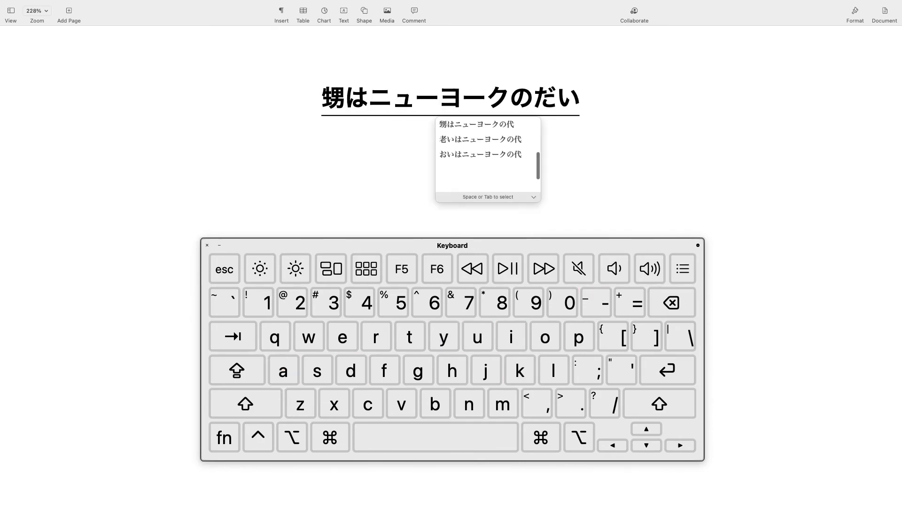
{"action": "type", "text": "b"}
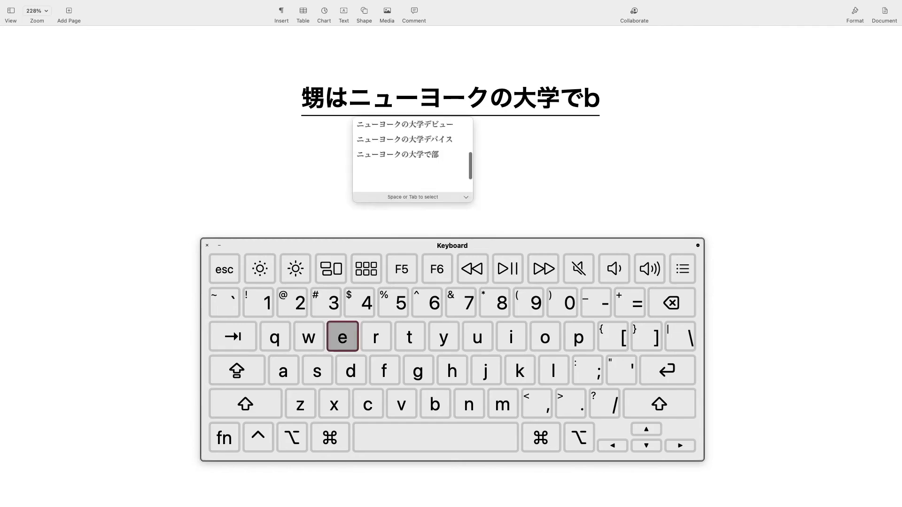
{"action": "type", "text": "enkyoushitei"}
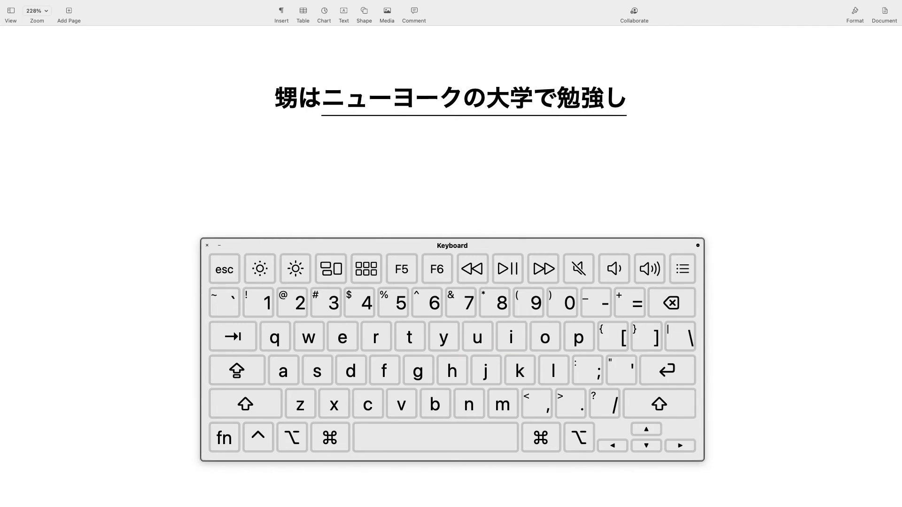
{"action": "type", "text": "te,"}
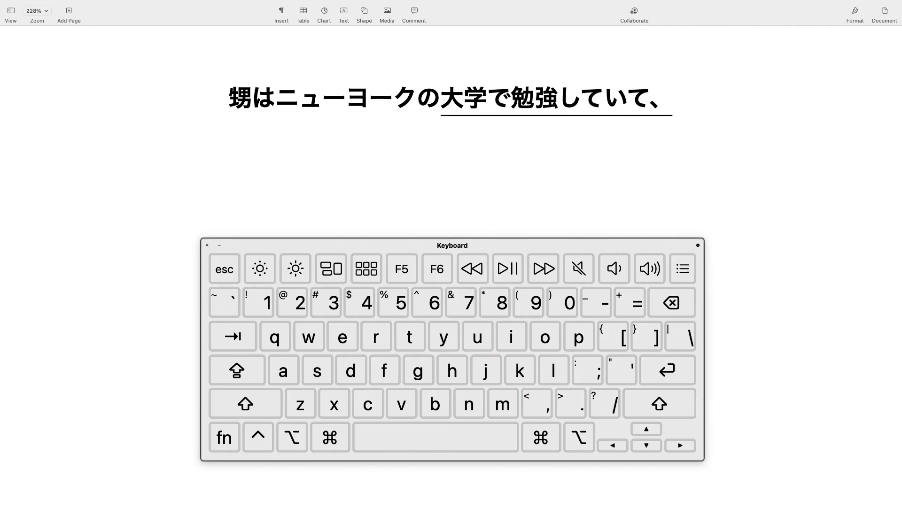
Finish the sentence after the comma with スタバでバイトもしています。.
{"action": "type", "text": "sutabade"}
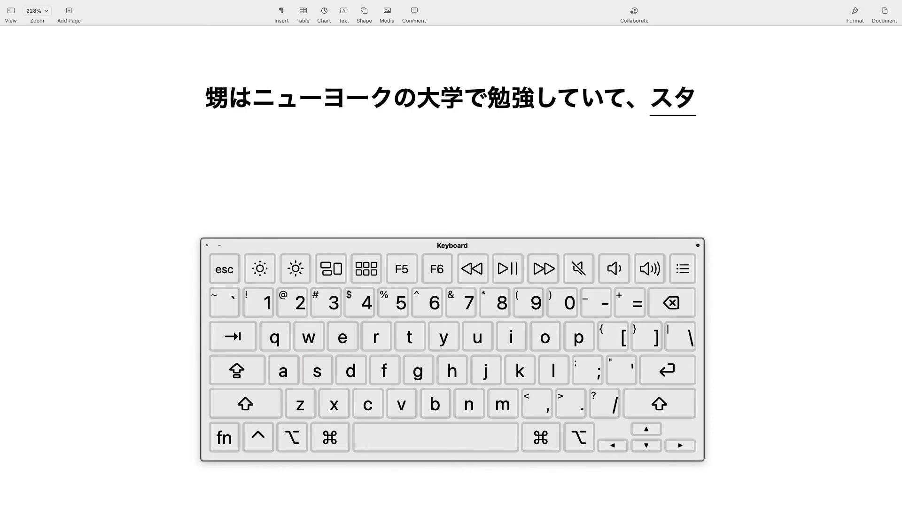
{"action": "type", "text": "baitom"}
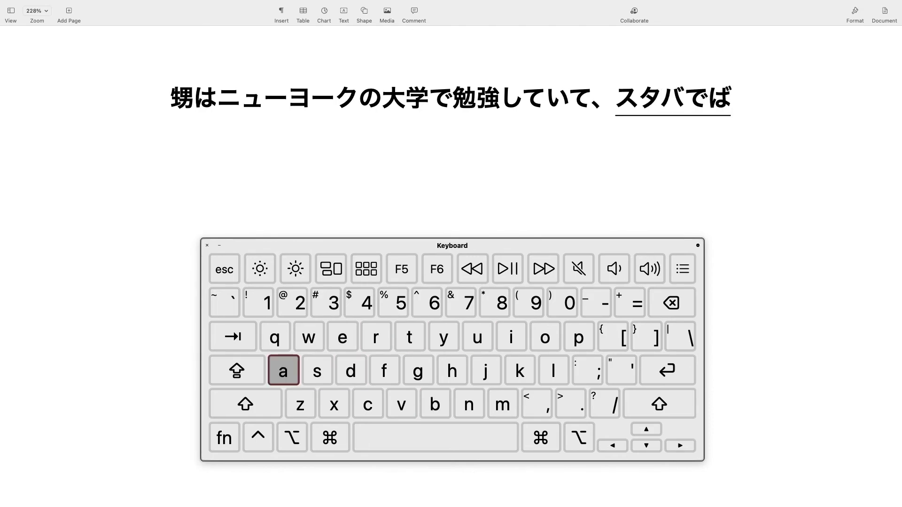
{"action": "type", "text": "oshiteimas"}
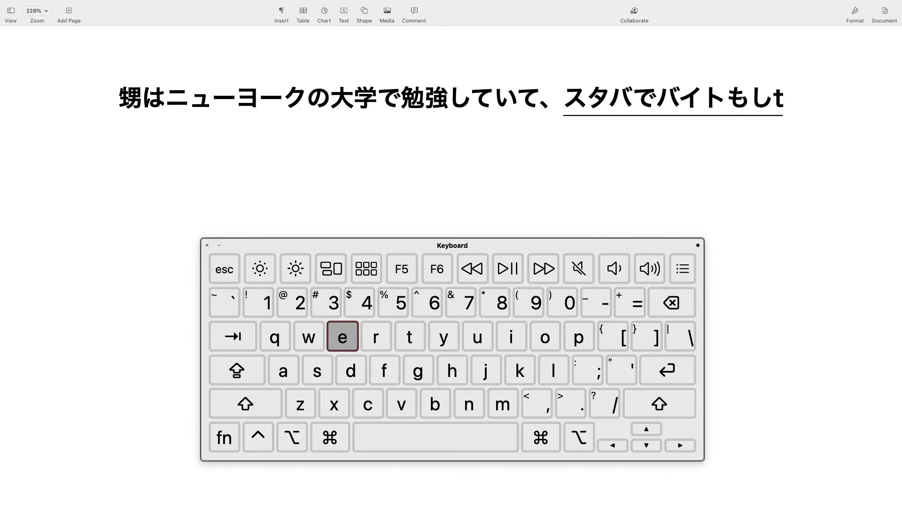
{"action": "type", "text": "u."}
{"action": "key", "text": "Return"}
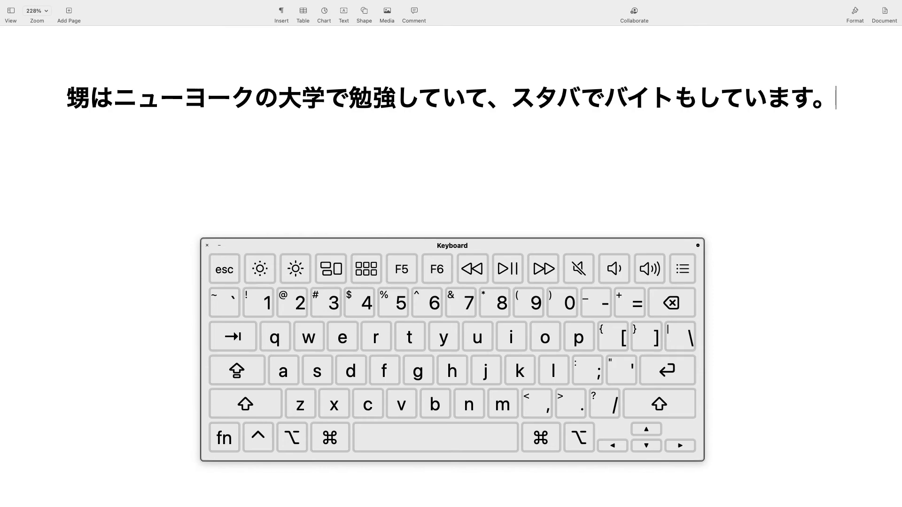
Start the sentence again on an empty page with 甥はニューヨークの大学で.
{"action": "type", "text": "o"}
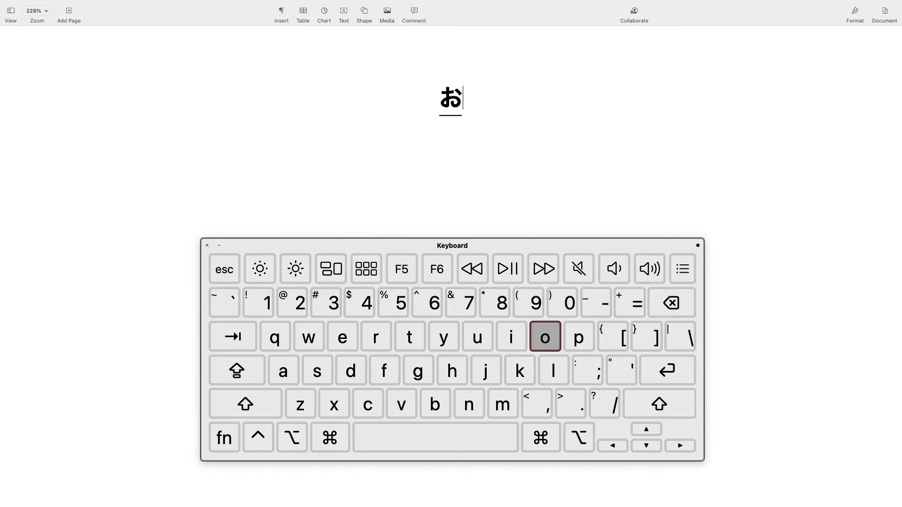
{"action": "type", "text": "han"}
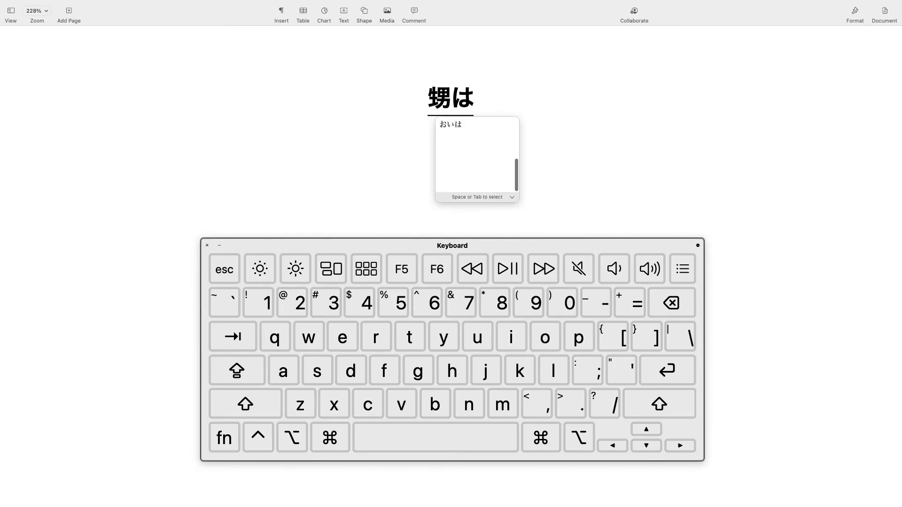
{"action": "type", "text": "yu-"}
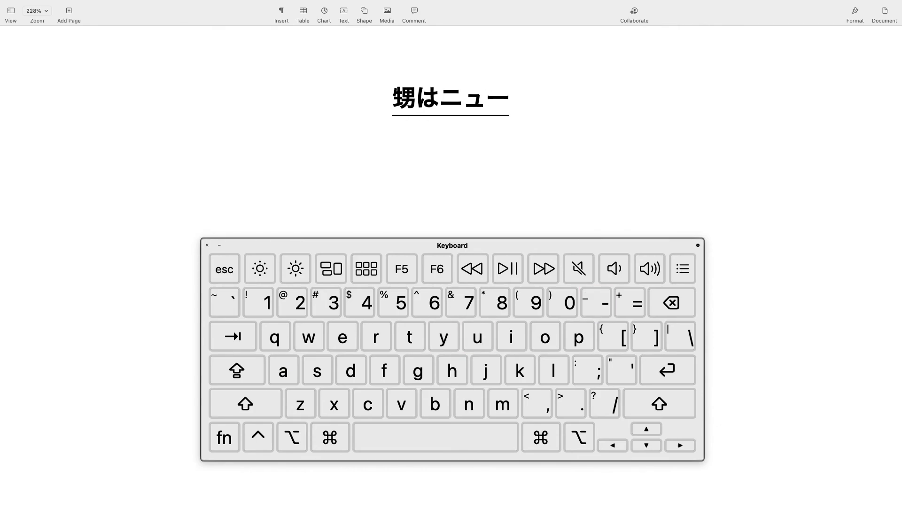
{"action": "type", "text": "yo-k"}
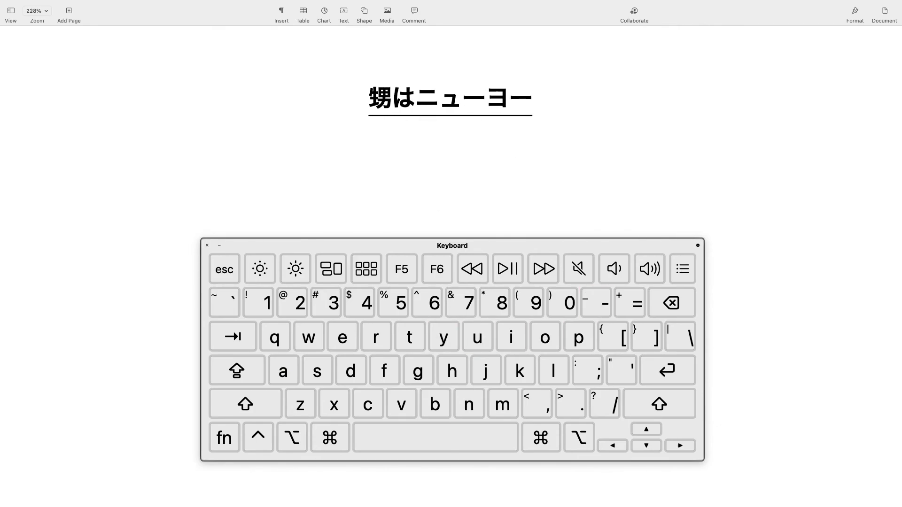
{"action": "type", "text": "unodai"}
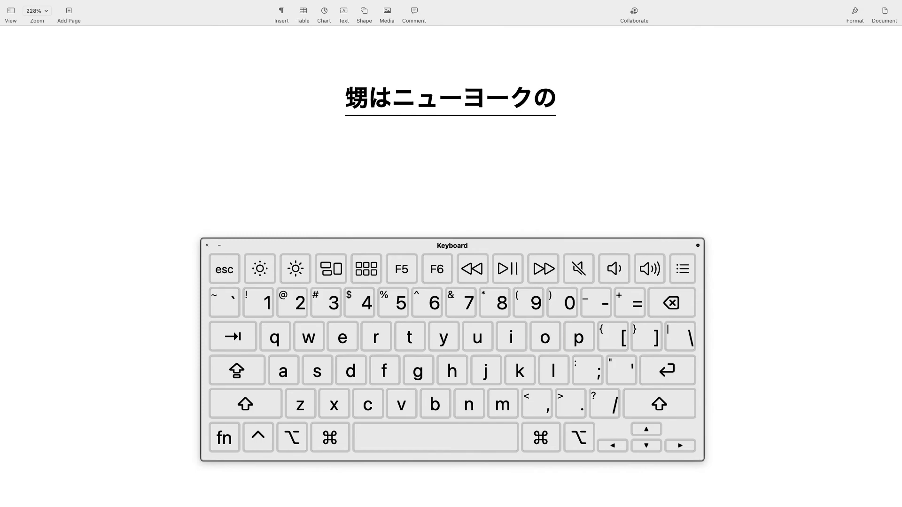
{"action": "type", "text": "gakude"}
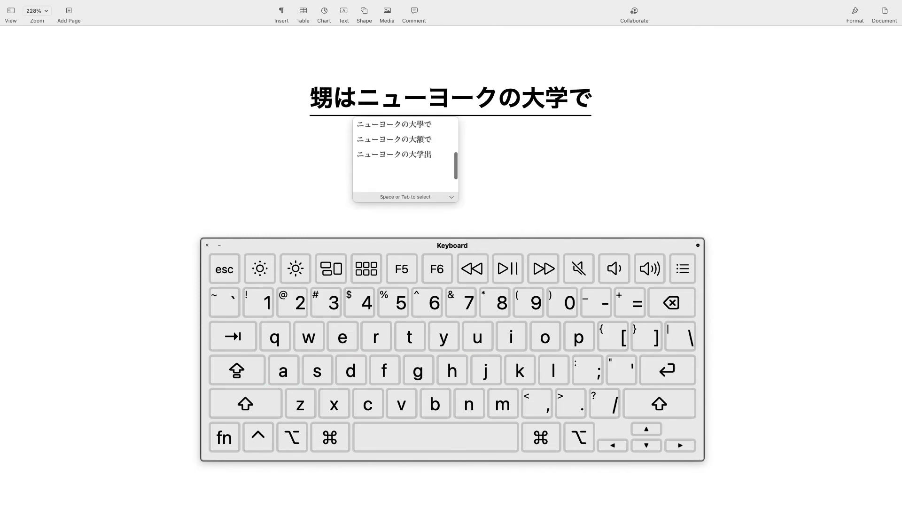
Continue the sentence with 勉強していて、 and confirm the converted clause.
{"action": "type", "text": "ben"}
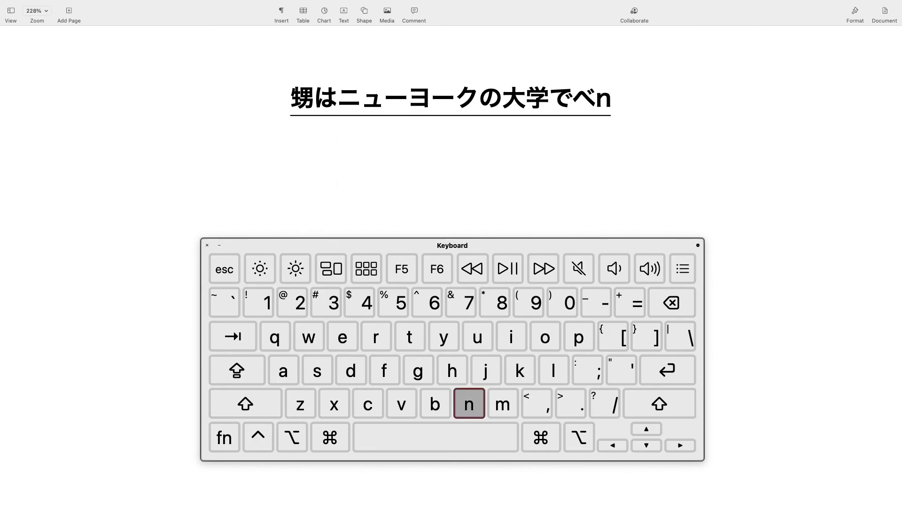
{"action": "type", "text": "kyou"}
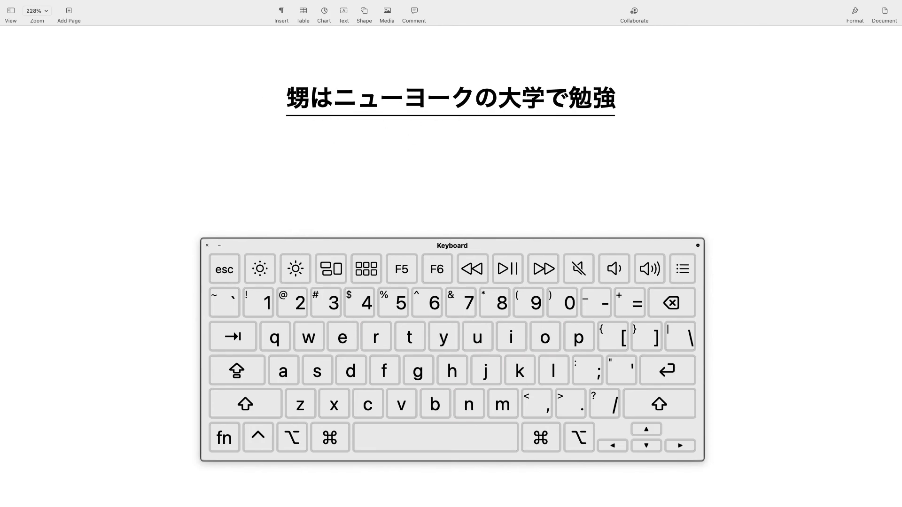
{"action": "type", "text": "shitei"}
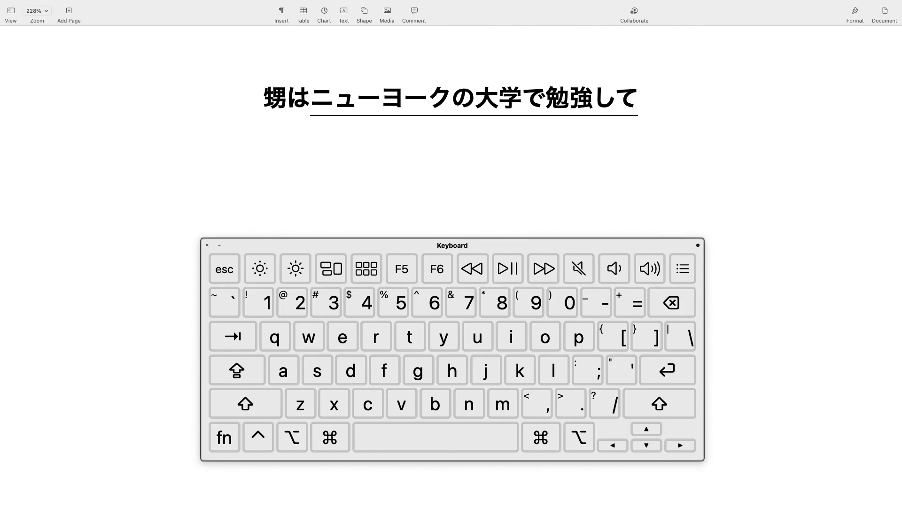
{"action": "type", "text": "te"}
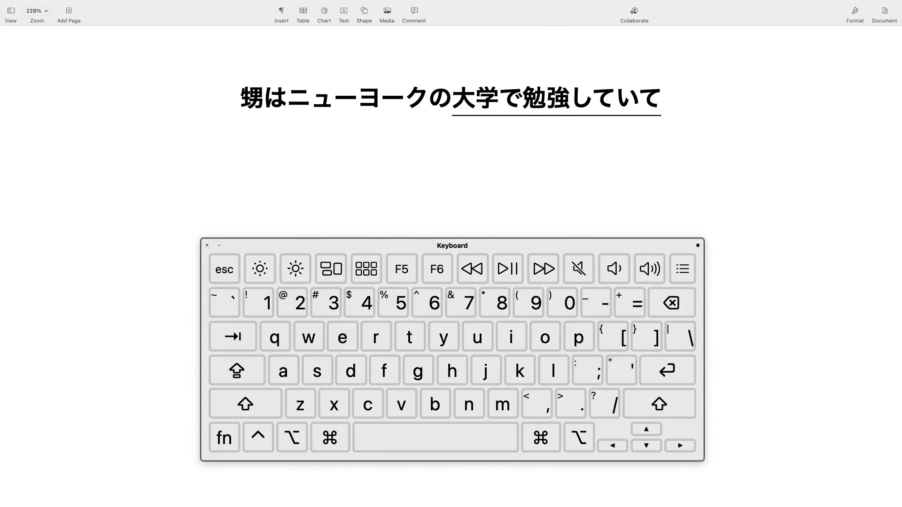
{"action": "type", "text": ","}
{"action": "key", "text": "Return"}
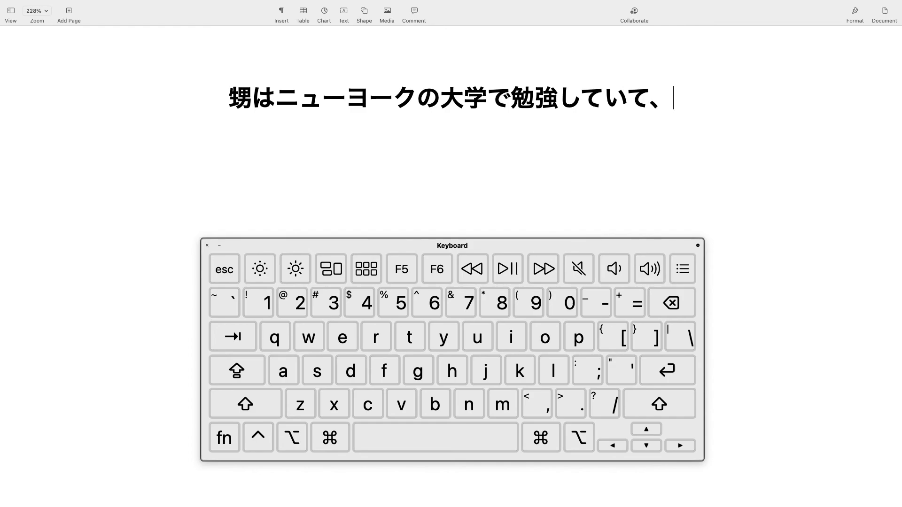
Complete the sentence with スタバでバイトもしています。 after the clause about studying in New York.
{"action": "type", "text": "sutab"}
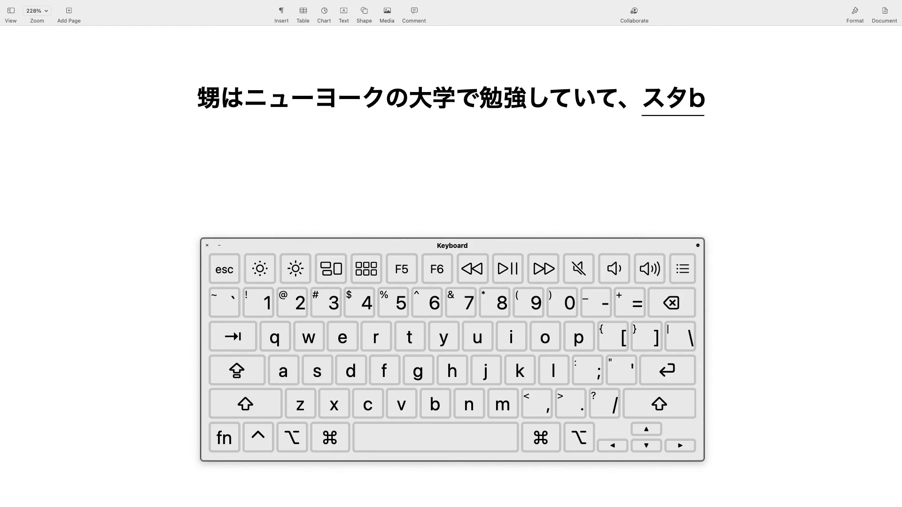
{"action": "type", "text": "ade"}
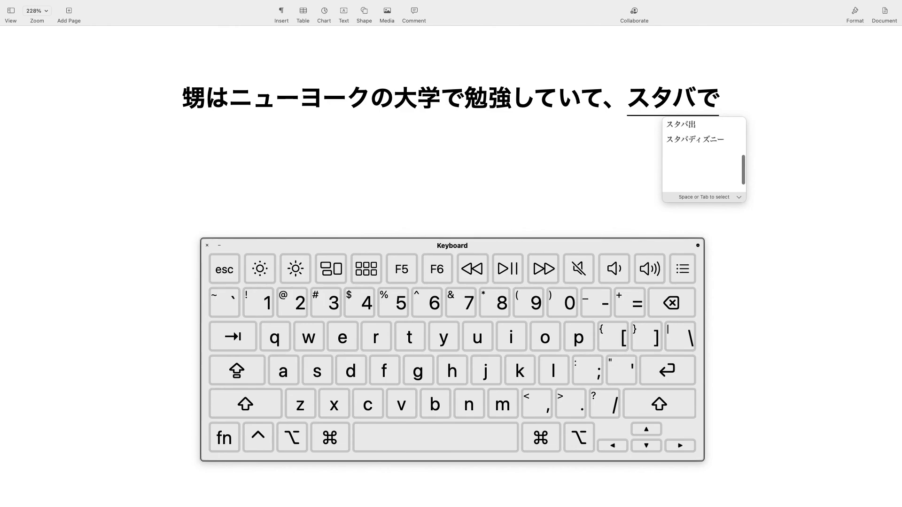
{"action": "type", "text": "baito"}
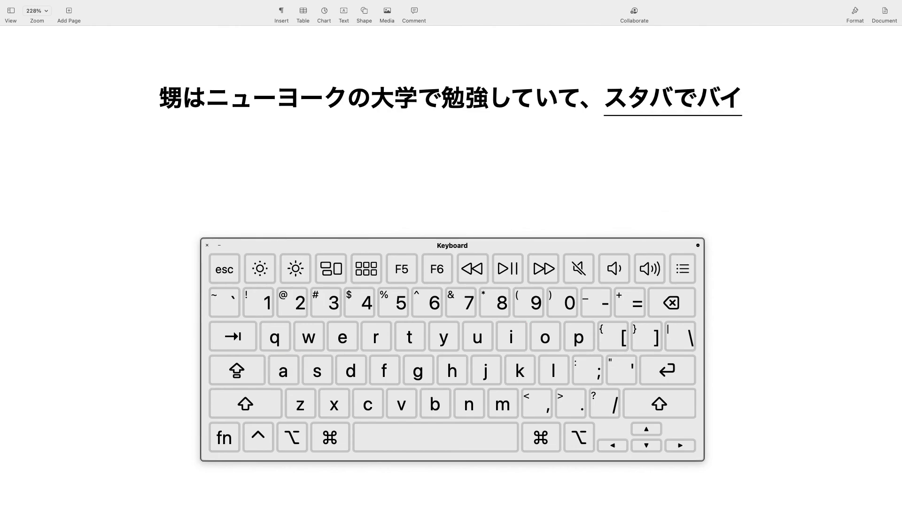
{"action": "type", "text": "mosit"}
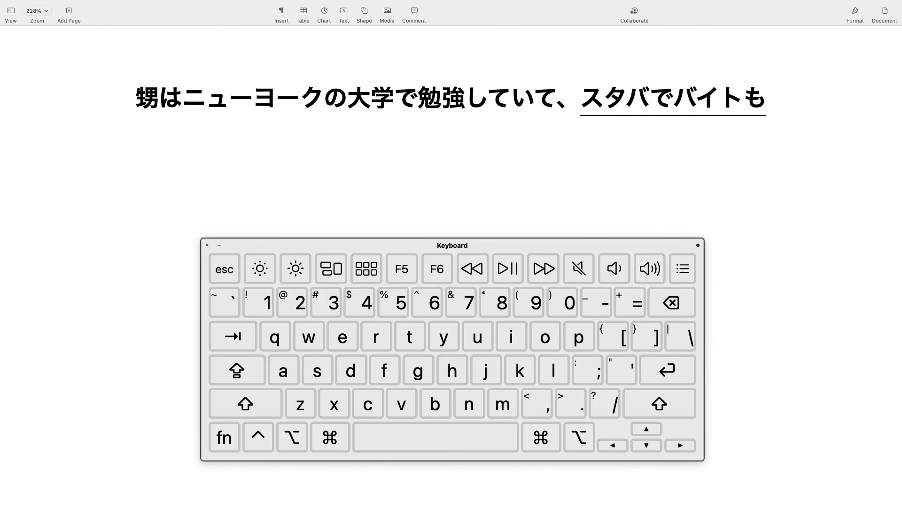
{"action": "type", "text": "eima"}
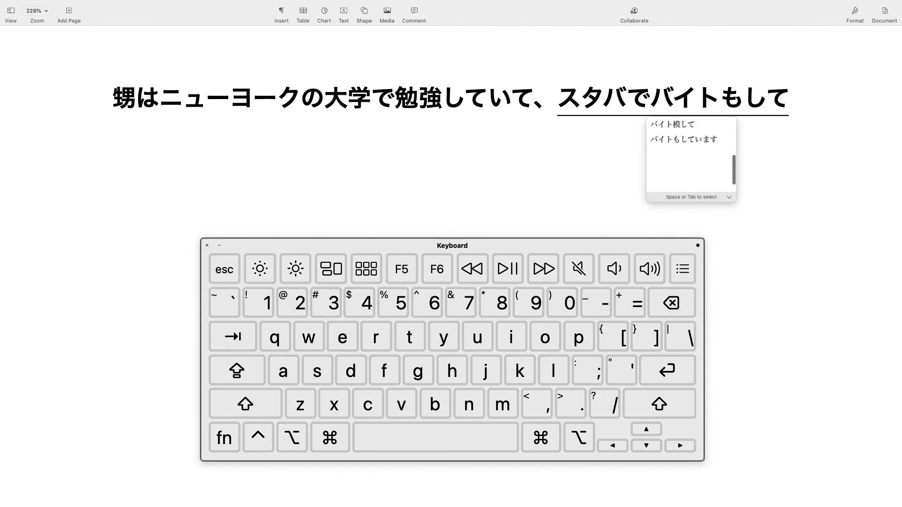
{"action": "type", "text": "su."}
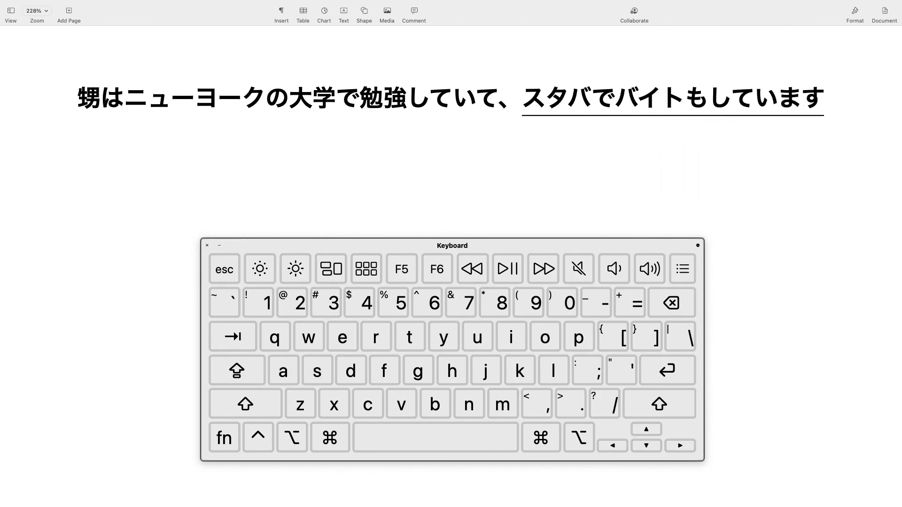
{"action": "key", "text": "Return"}
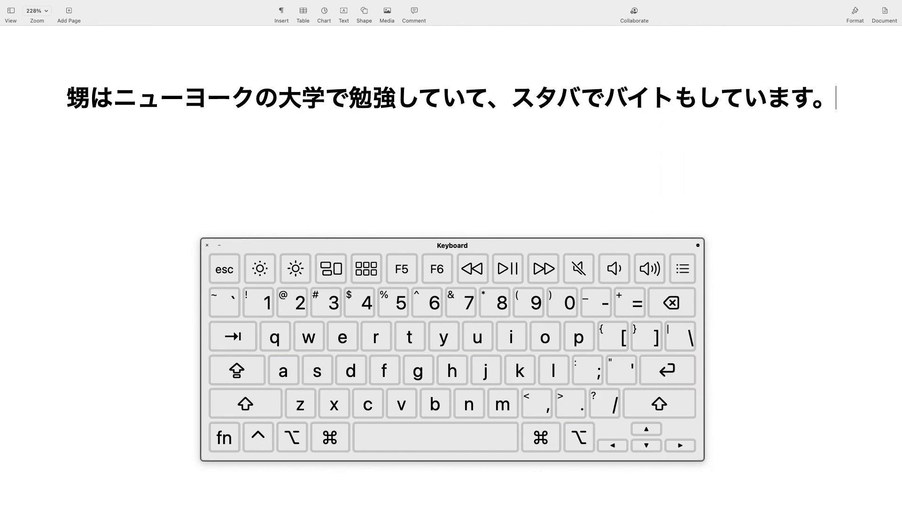